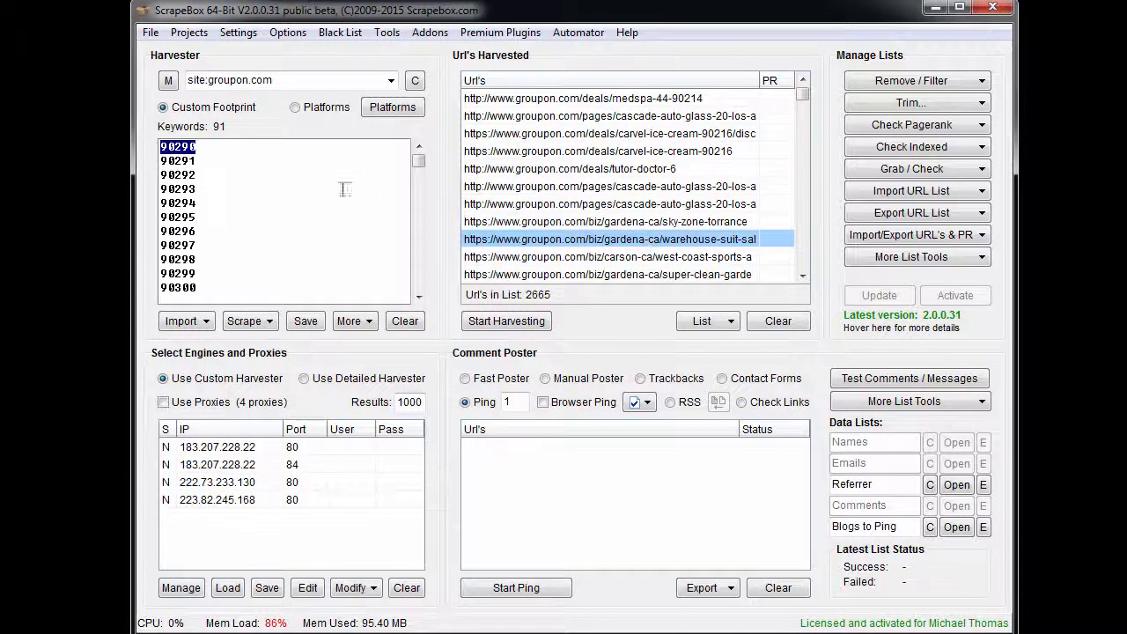
# Review the zip code keywords and browse through the harvested Groupon URLs
pyautogui.click(232, 202)
pyautogui.moveTo(229, 206); pyautogui.dragTo(133, 146)
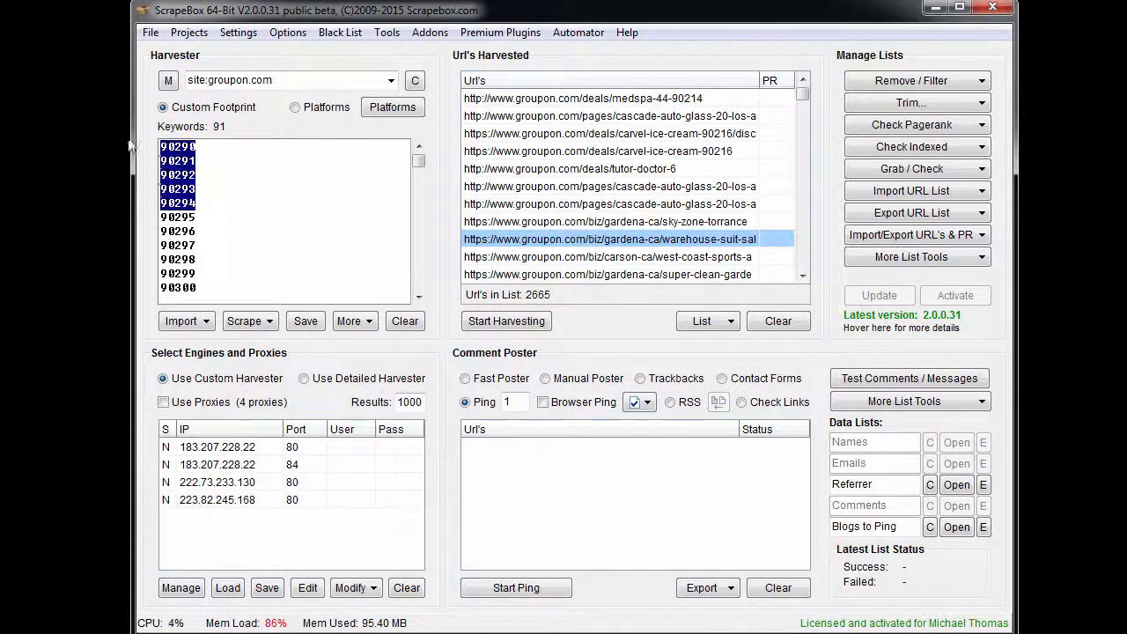
pyautogui.click(250, 219)
pyautogui.click(729, 208)
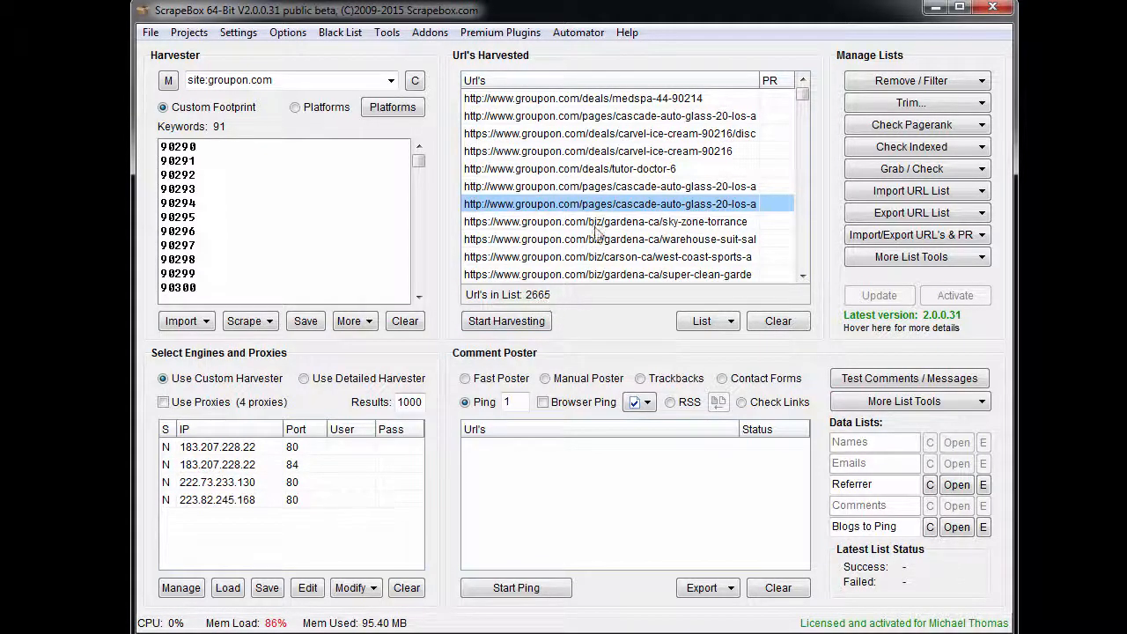
pyautogui.click(736, 221)
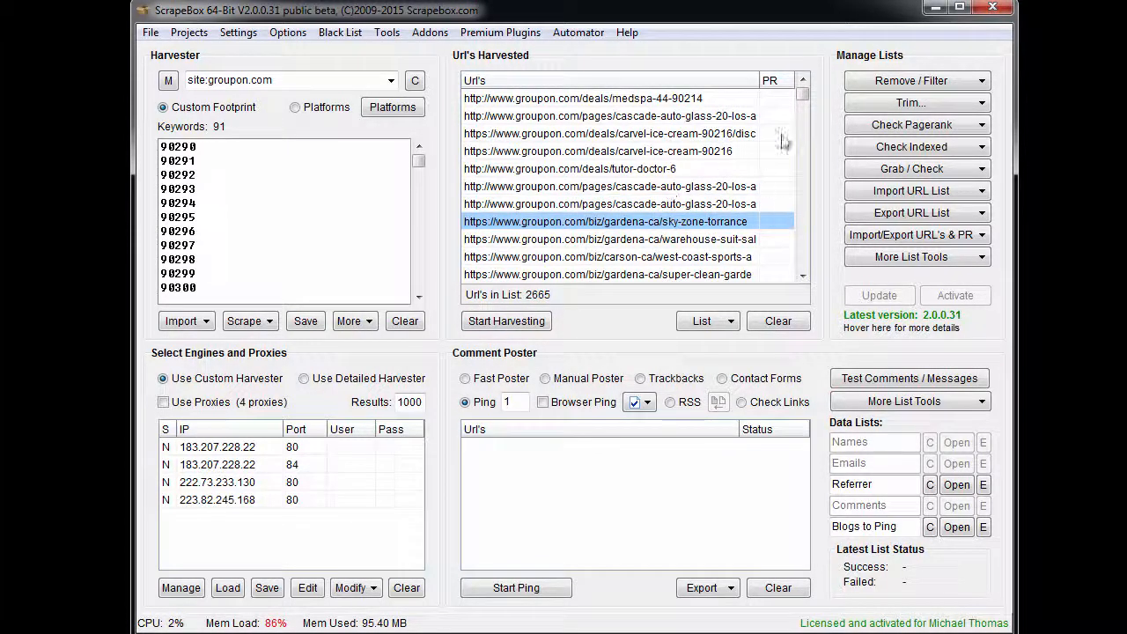
pyautogui.moveTo(801, 93); pyautogui.dragTo(801, 151)
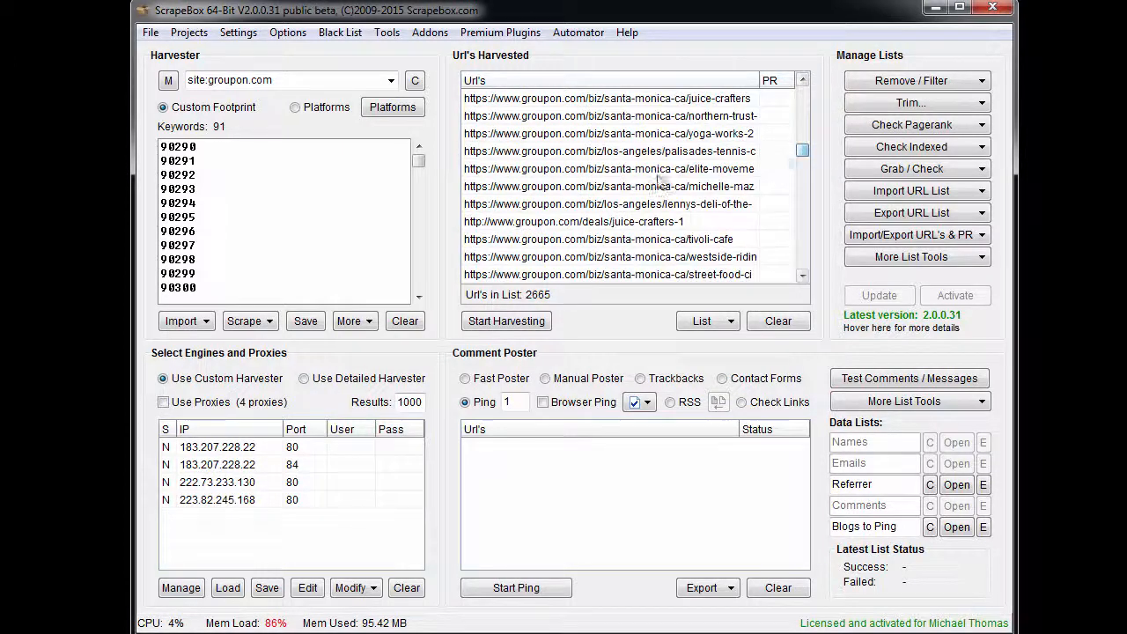
# Open the harvested Santa Monica yoga-works-2 URL in the internal browser
pyautogui.click(662, 168)
pyautogui.click(662, 133)
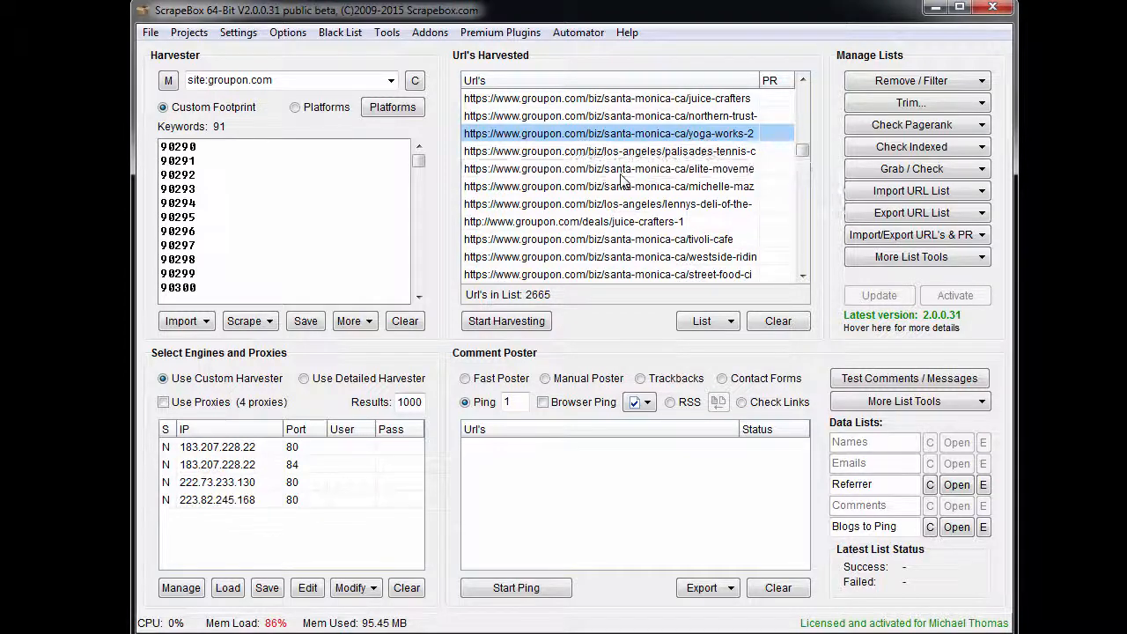
pyautogui.rightClick(610, 133)
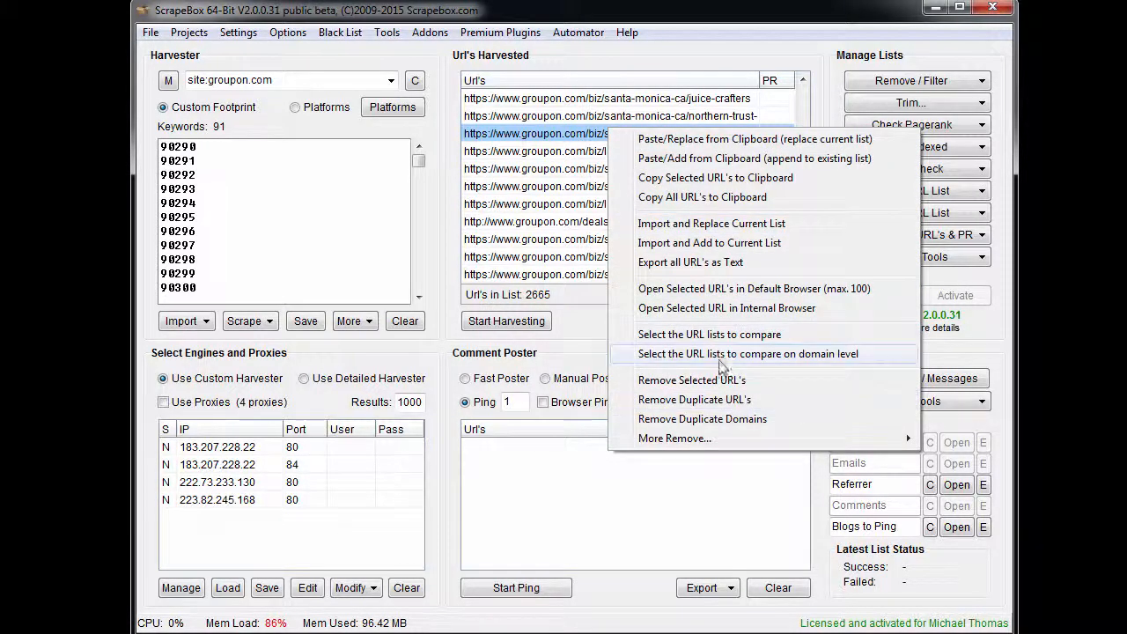
pyautogui.click(744, 310)
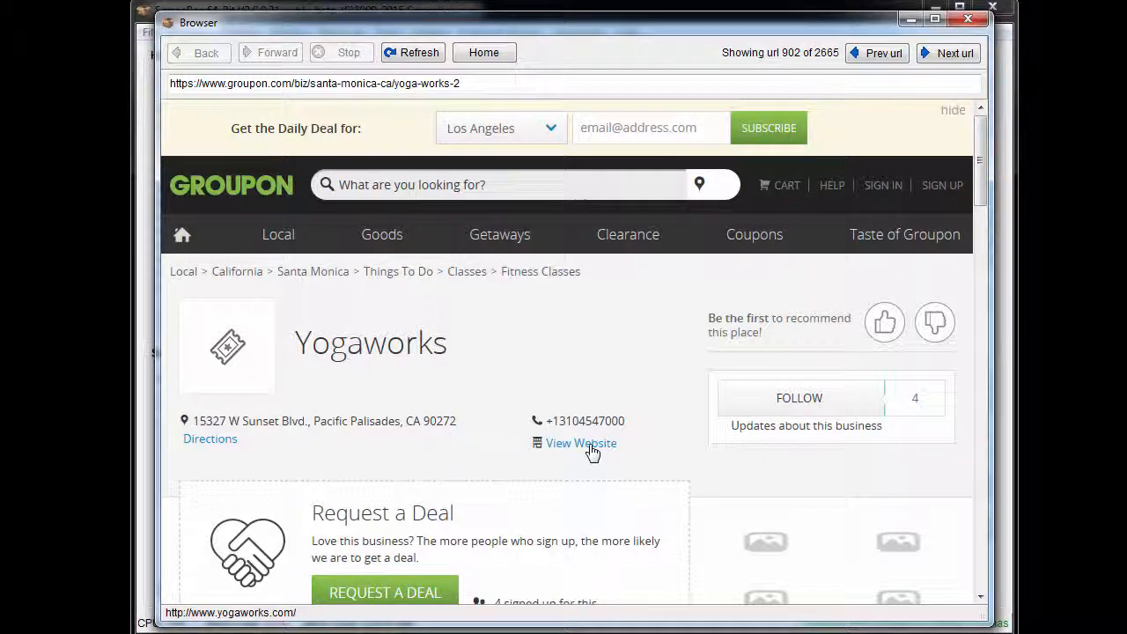
# Try to open the View Website link on the Yogaworks Groupon page, and close the internal browser
pyautogui.click(590, 447)
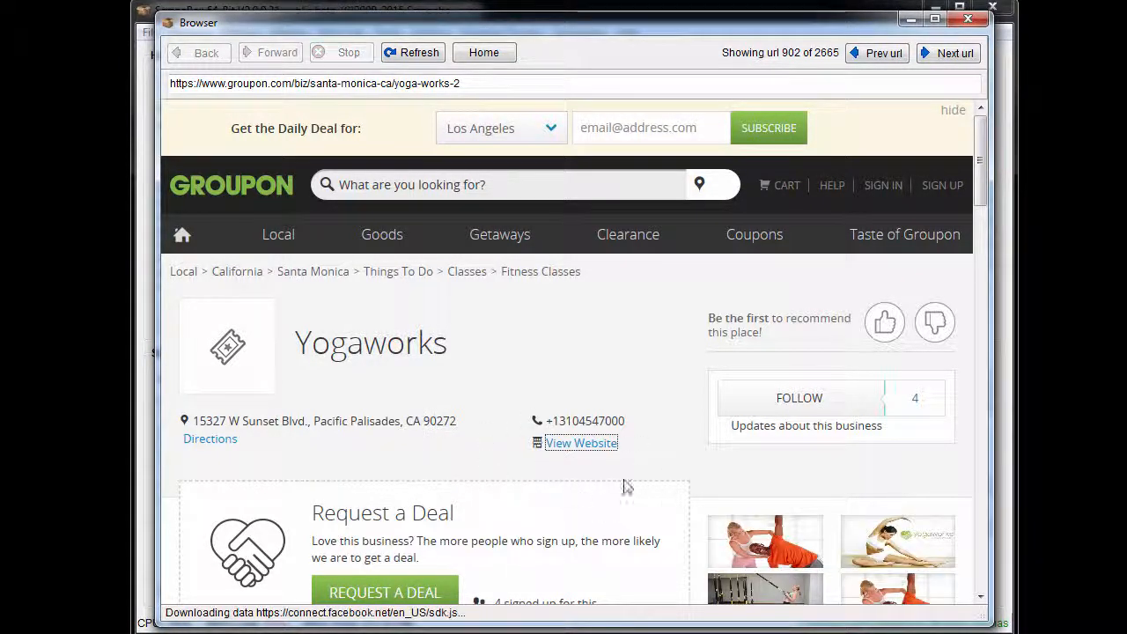
pyautogui.click(577, 449)
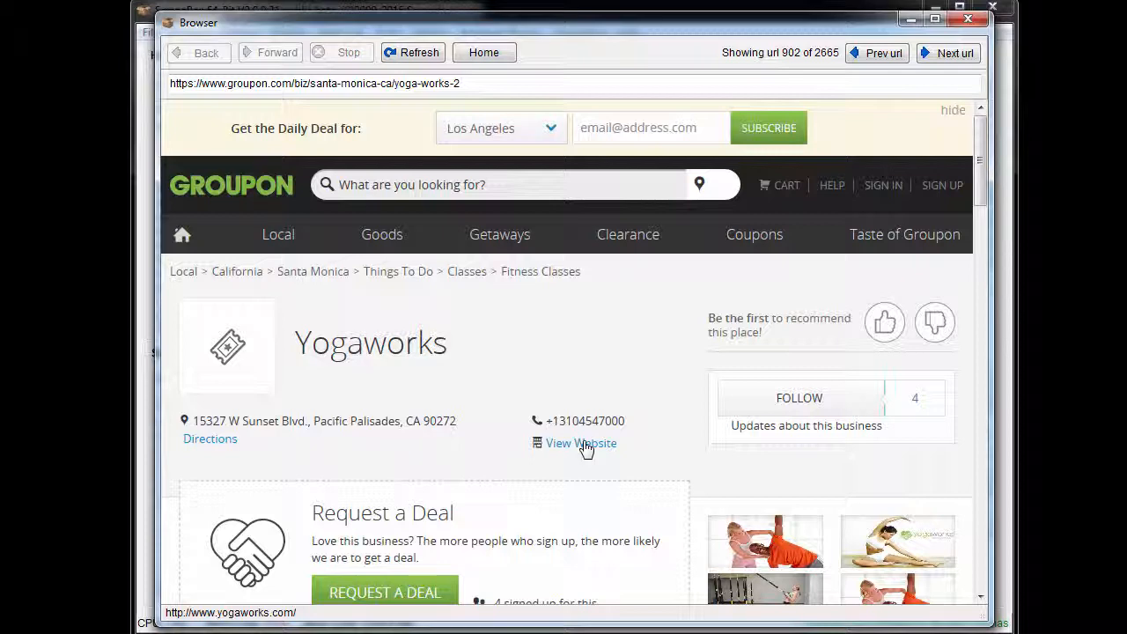
pyautogui.click(585, 446)
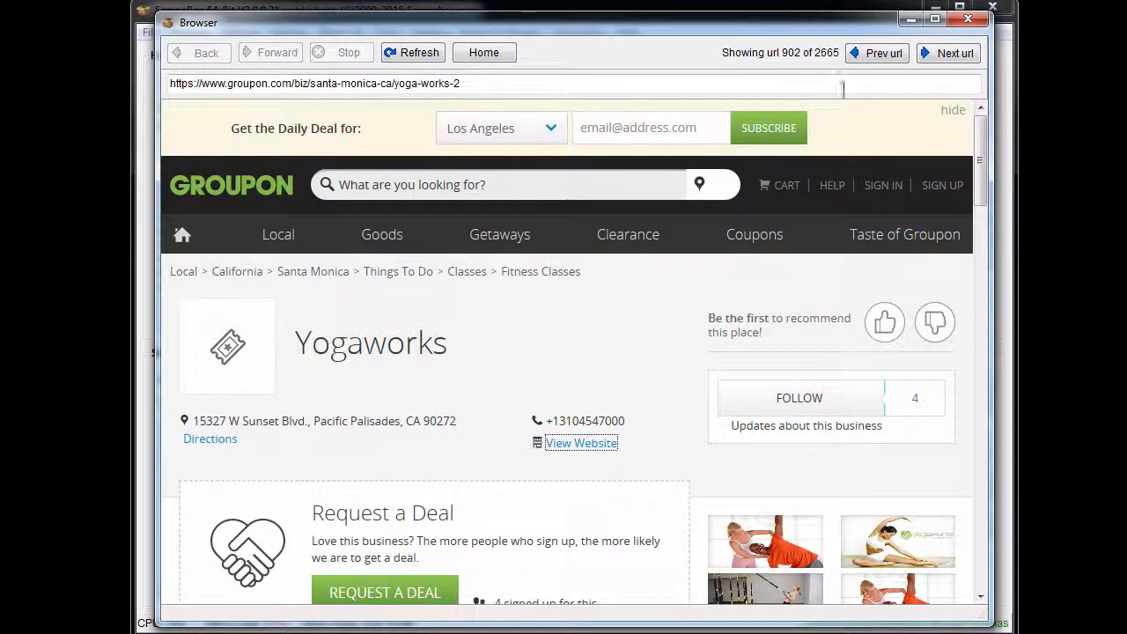
pyautogui.click(967, 18)
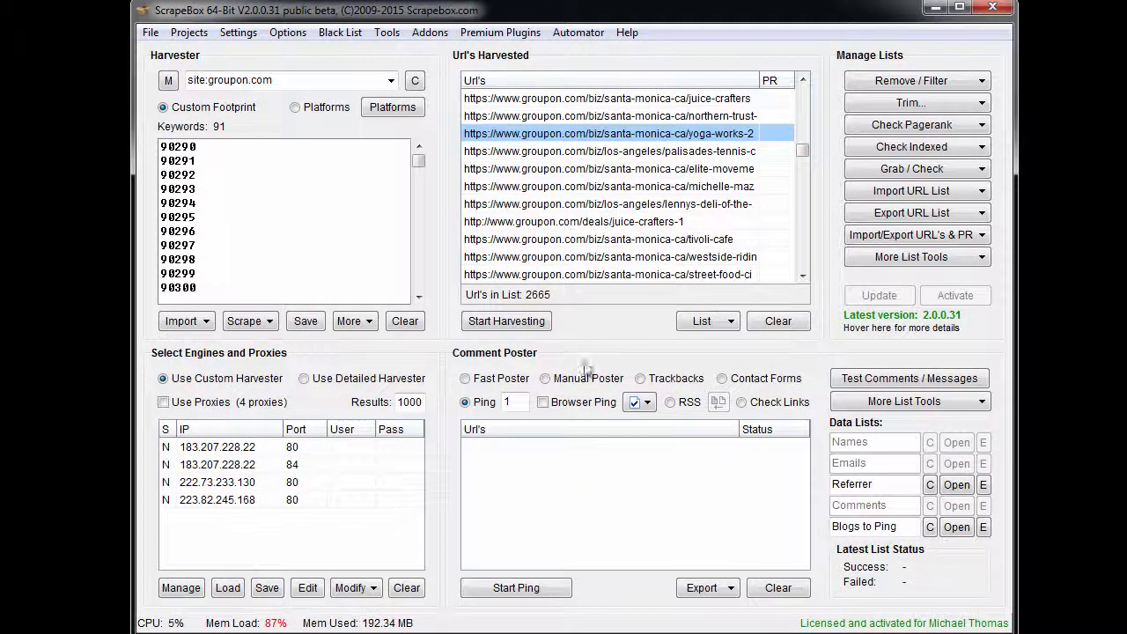
# Look through the available addons, reading the Malware and Phishing Filter, Page Scanner and Outbound Link Checker descriptions, and close the addon list
pyautogui.click(550, 168)
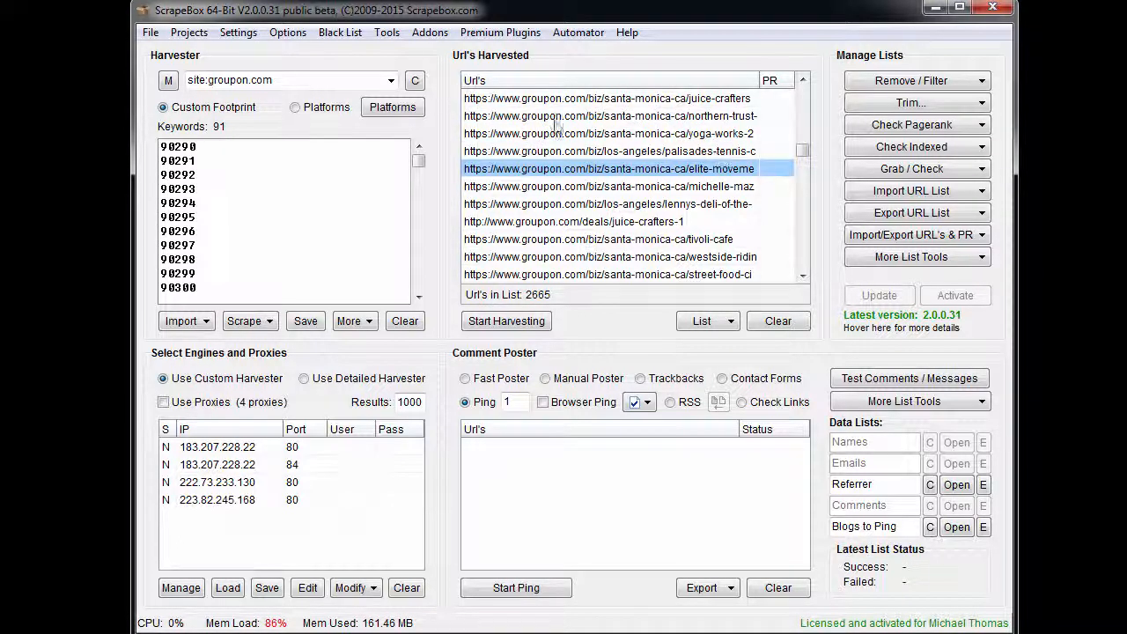
pyautogui.click(433, 33)
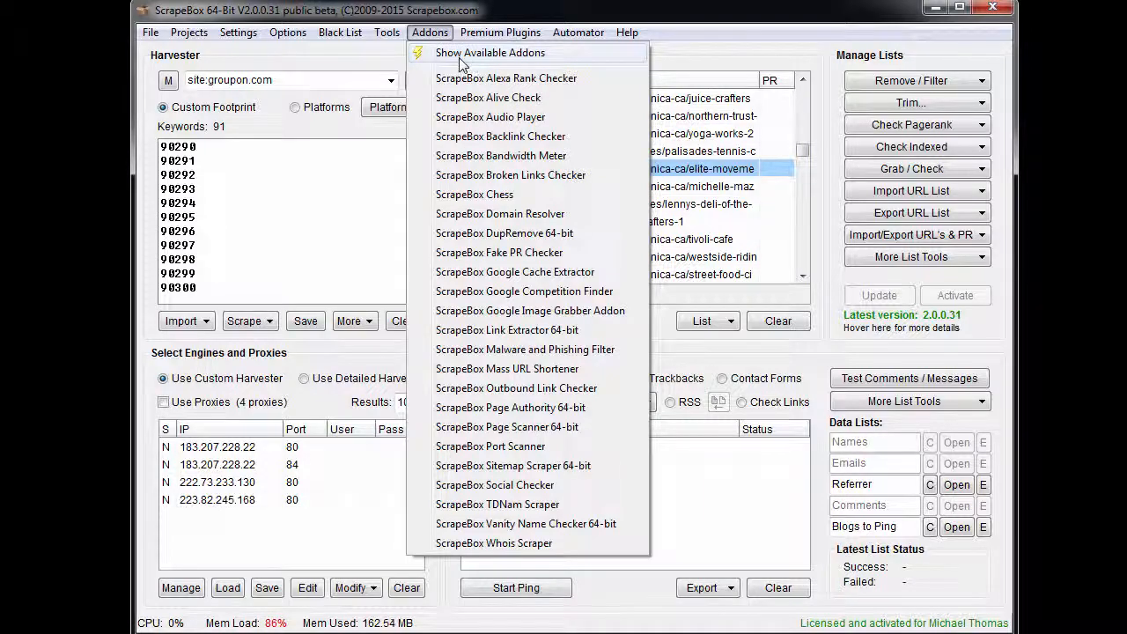
pyautogui.click(460, 54)
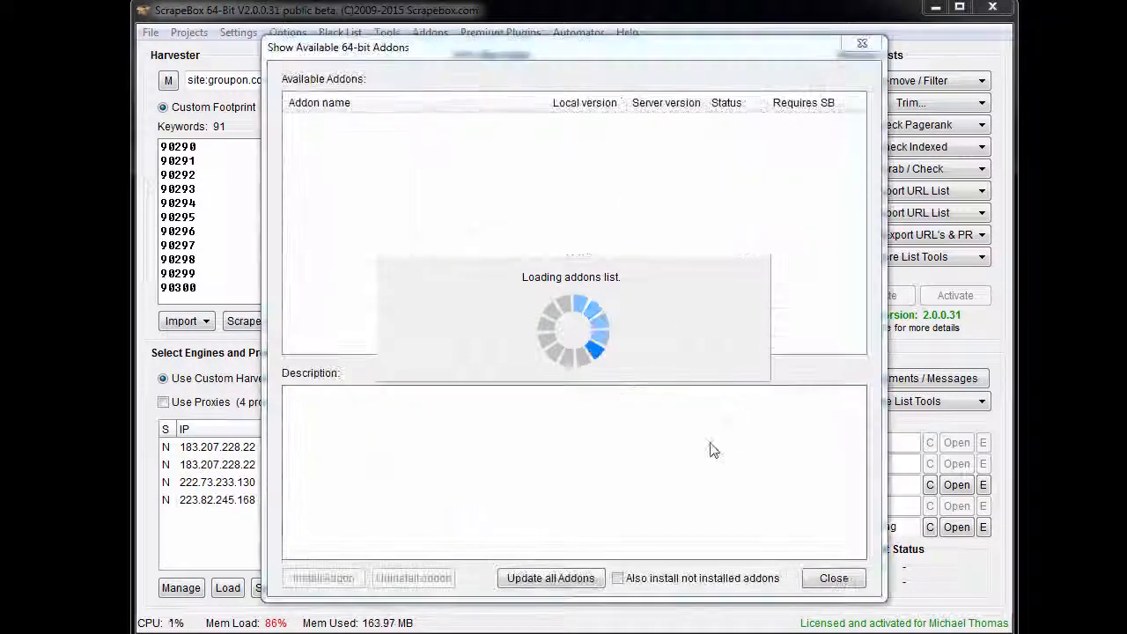
pyautogui.click(525, 273)
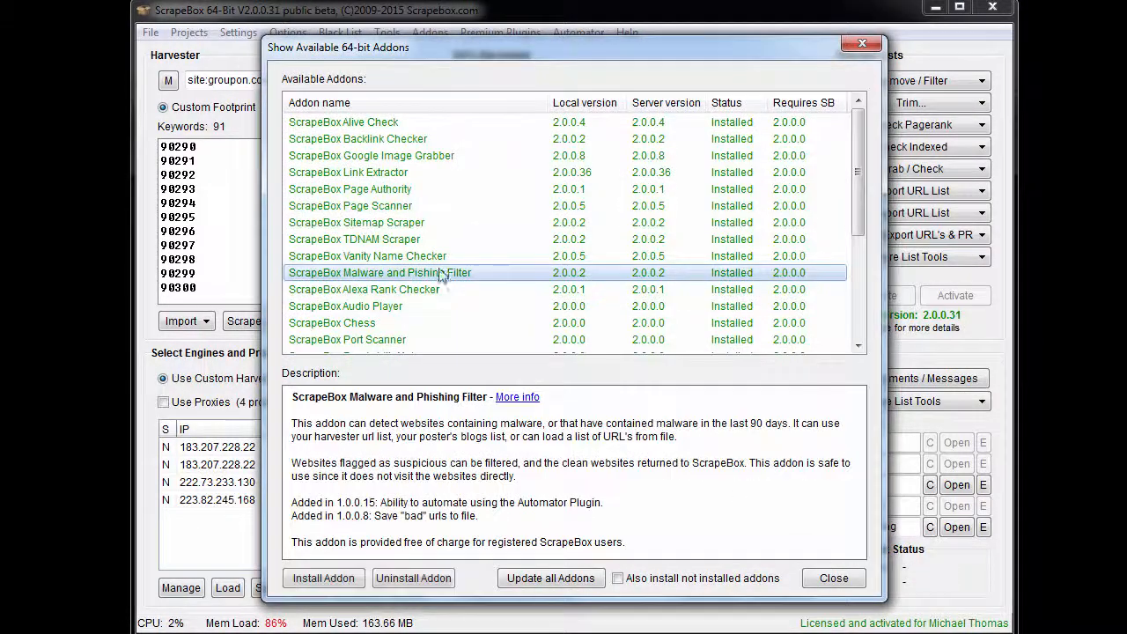
pyautogui.click(370, 205)
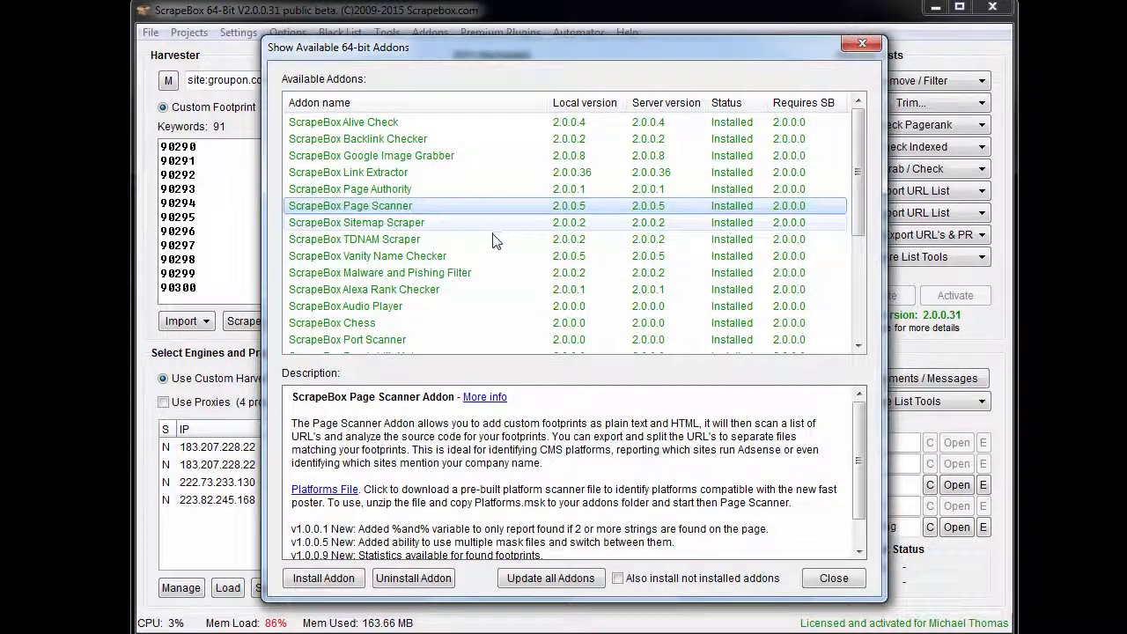
pyautogui.scroll(-3, 493, 244)
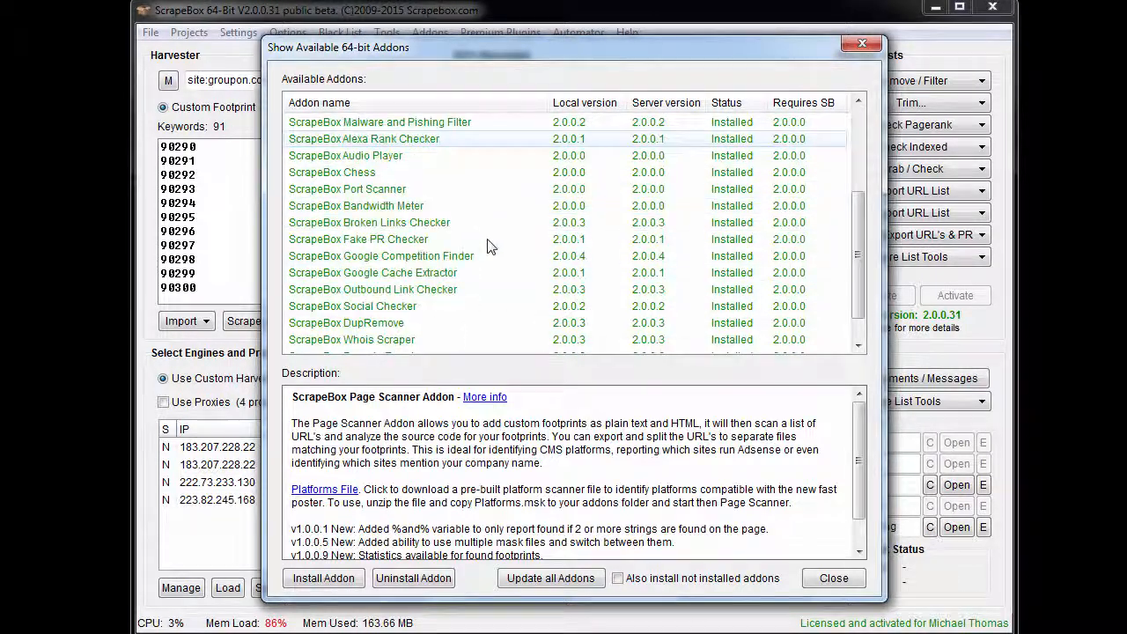
pyautogui.click(403, 290)
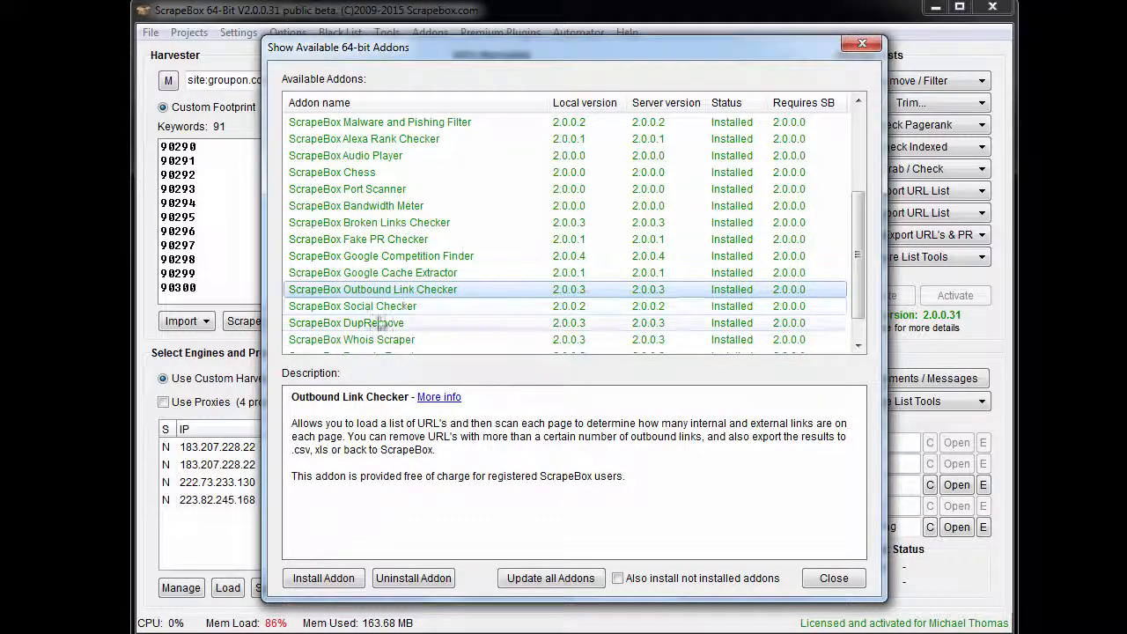
pyautogui.scroll(3, 444, 322)
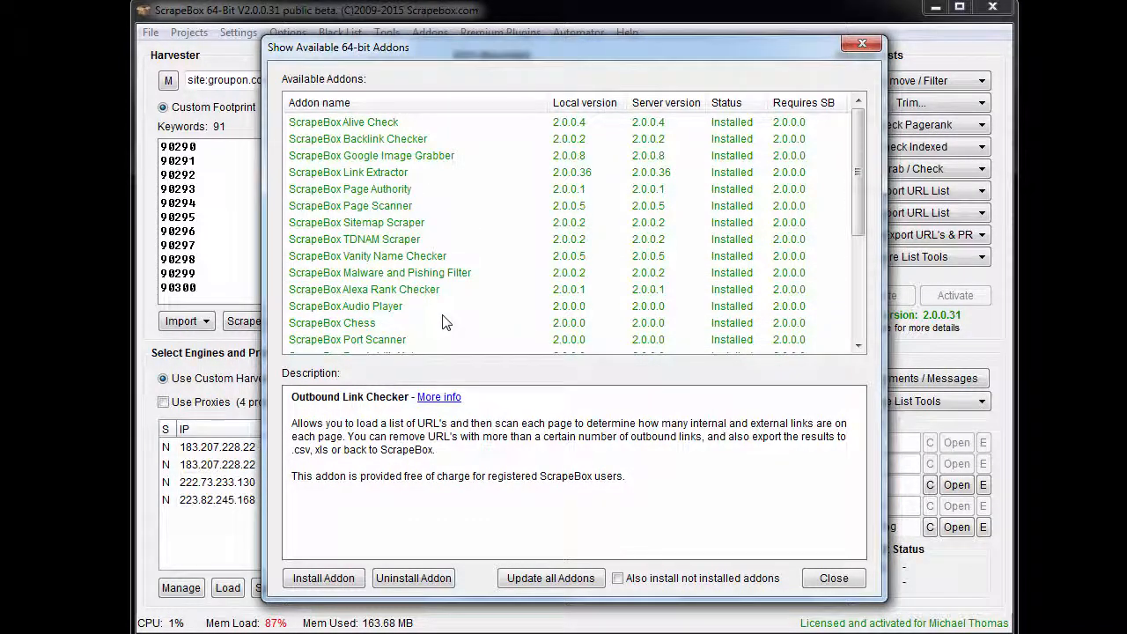
pyautogui.scroll(-4, 445, 320)
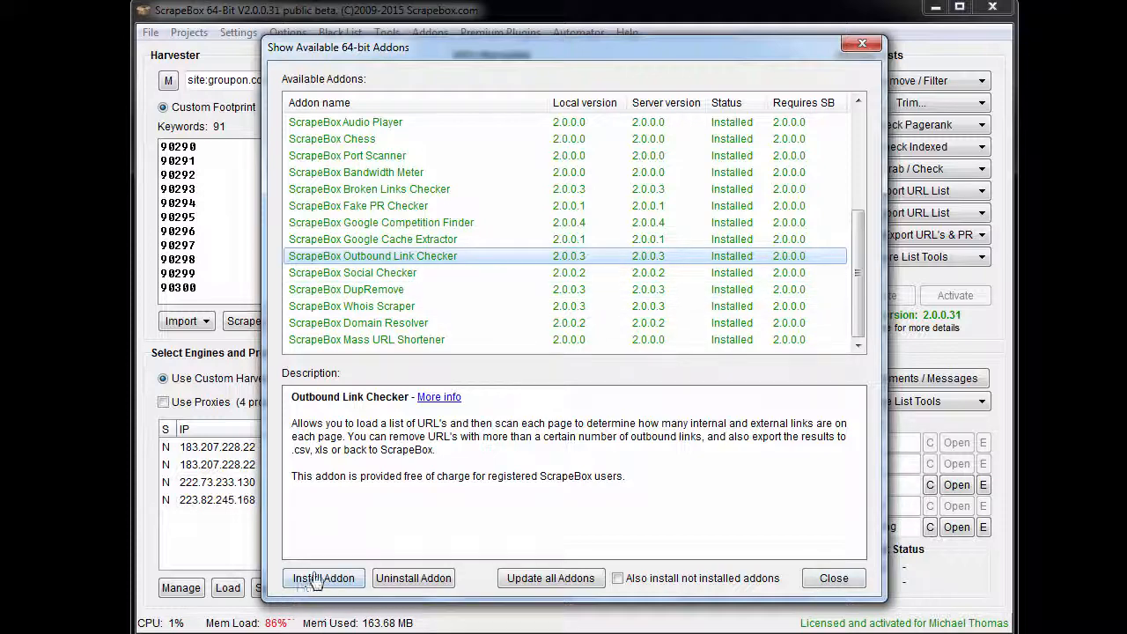
pyautogui.click(833, 588)
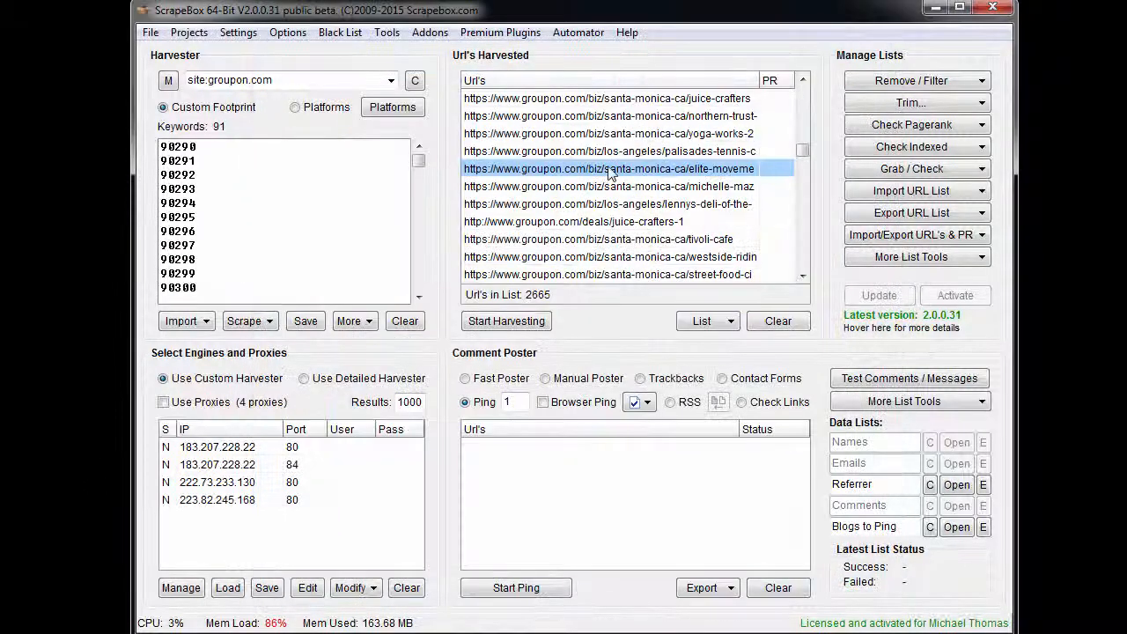
pyautogui.click(430, 32)
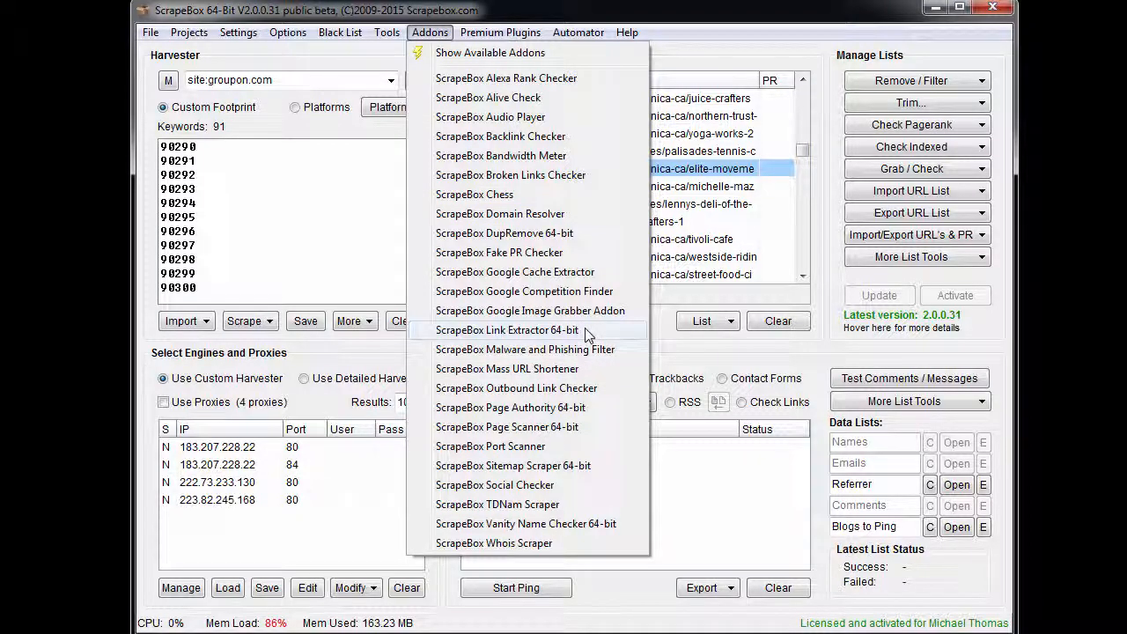
pyautogui.click(542, 389)
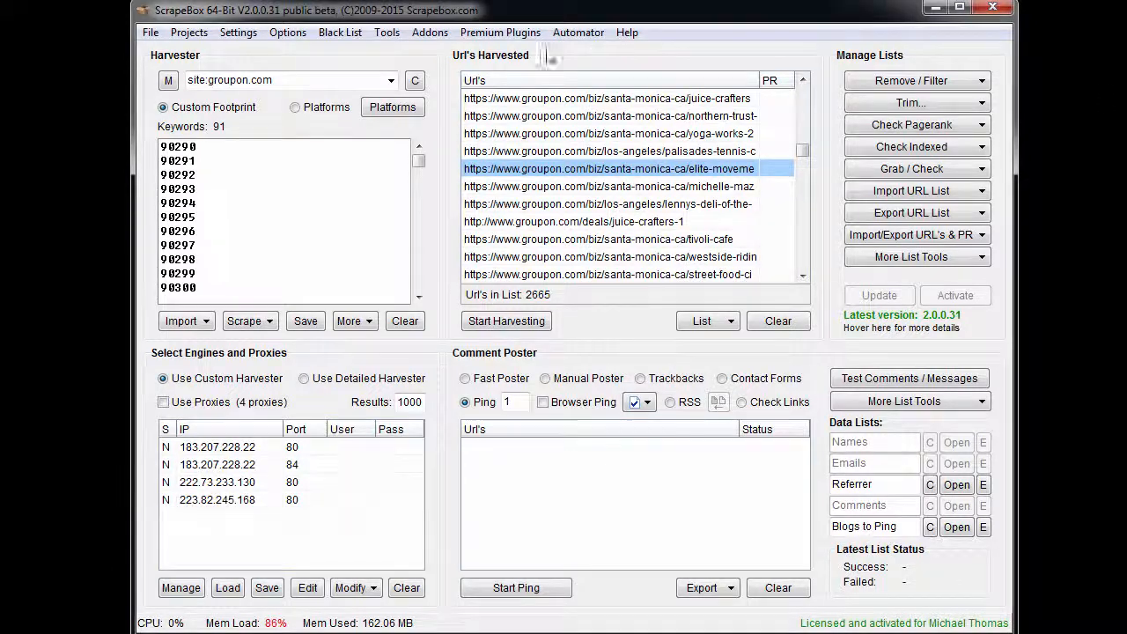
# Reopen the available addons list, read the Page Scanner and Link Extractor descriptions, and close the list
pyautogui.click(498, 33)
pyautogui.moveTo(436, 33)
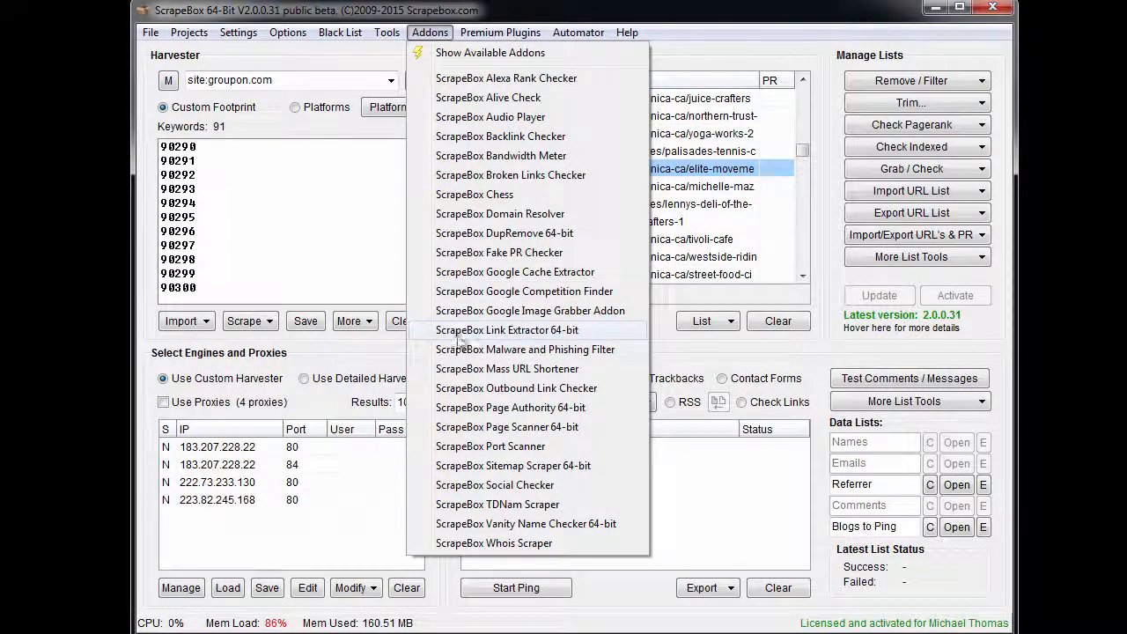
pyautogui.click(490, 52)
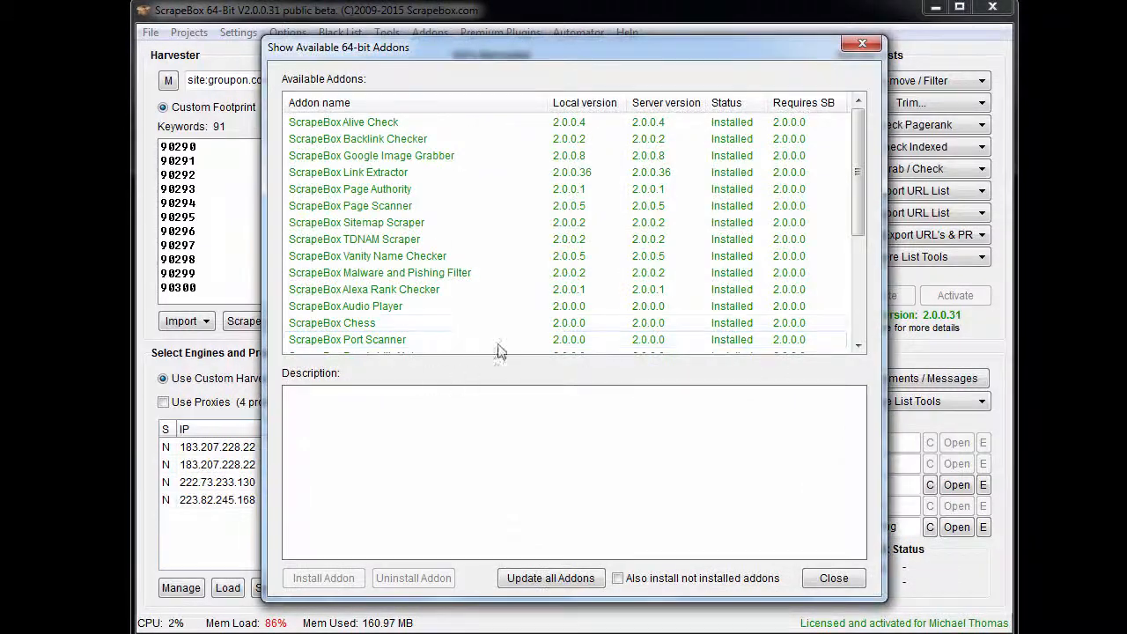
pyautogui.click(487, 322)
pyautogui.click(467, 206)
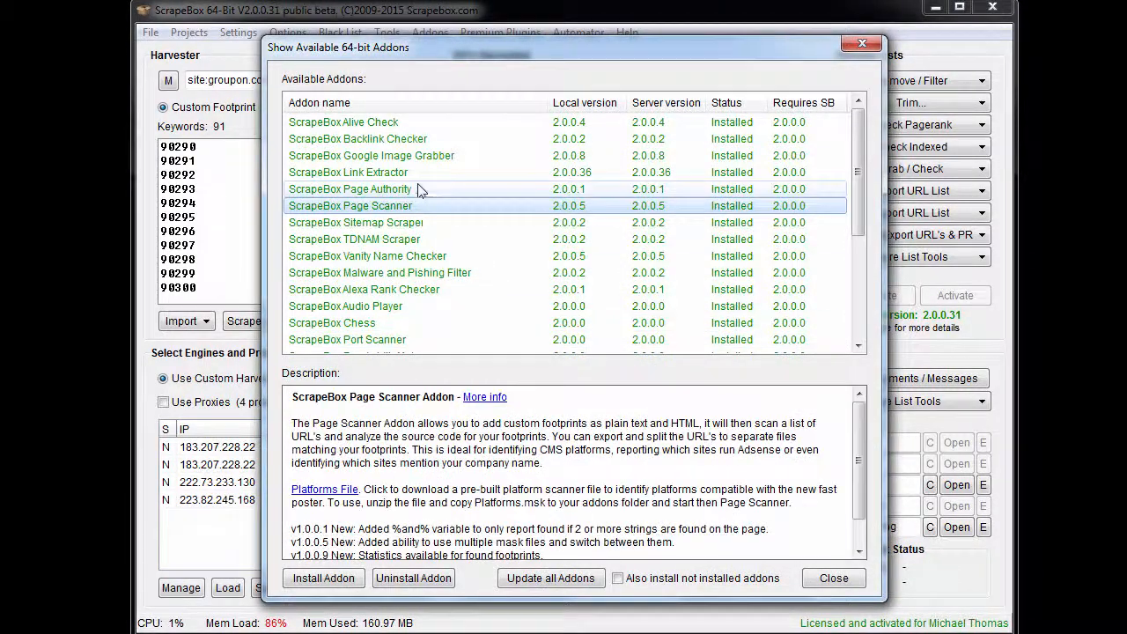
pyautogui.click(414, 173)
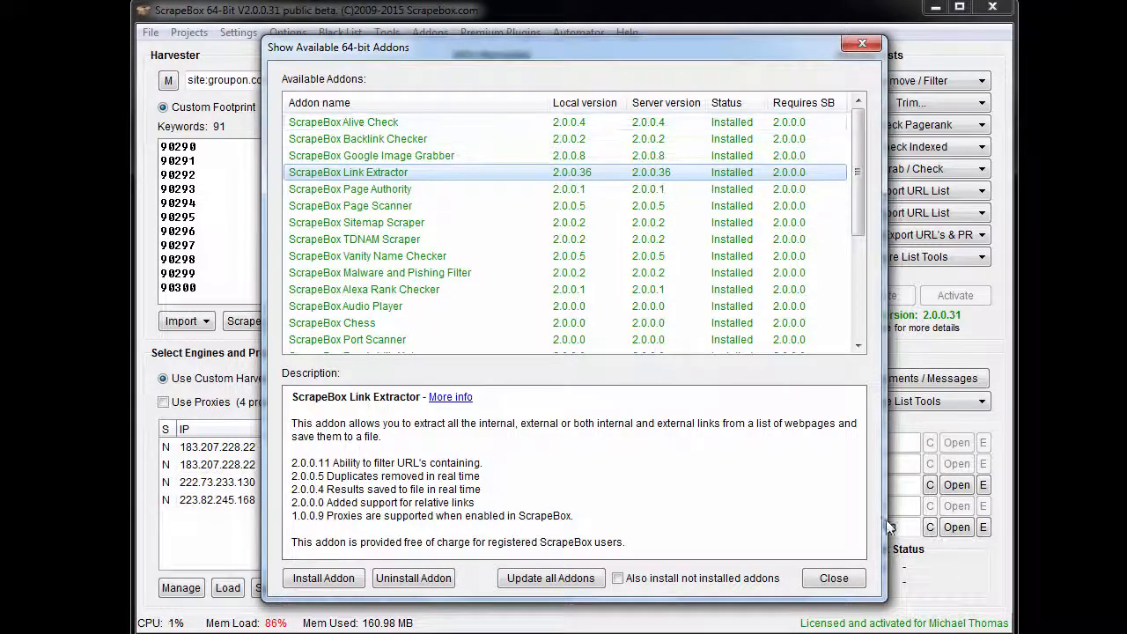
pyautogui.click(833, 578)
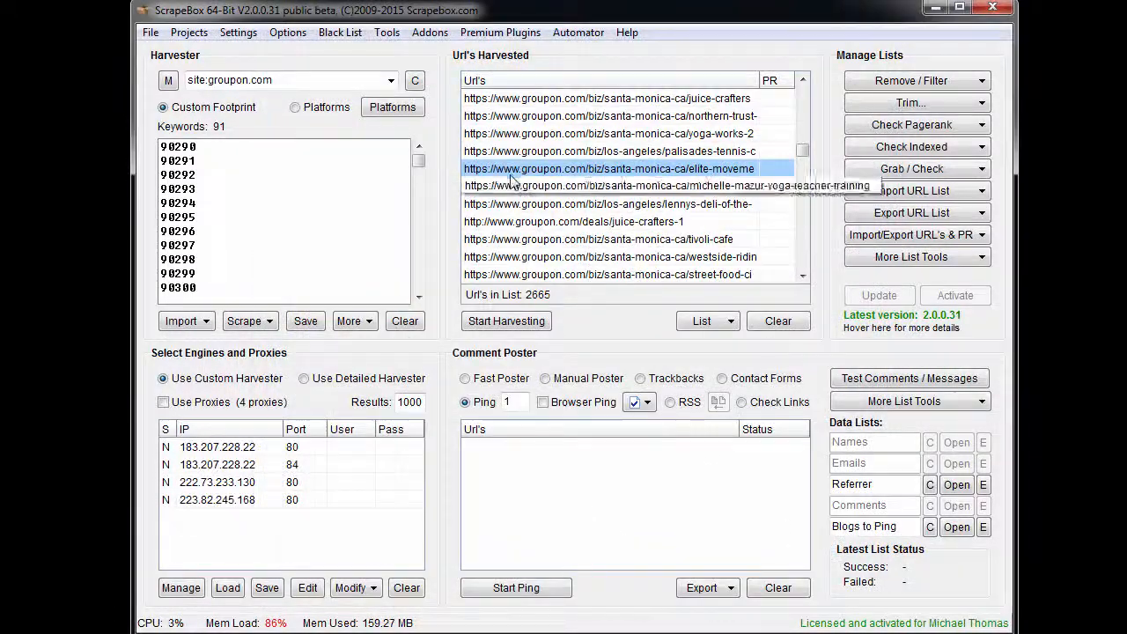
# Launch the ScrapeBox Link Extractor 64-bit addon and position its window so that all its controls are visible
pyautogui.click(430, 32)
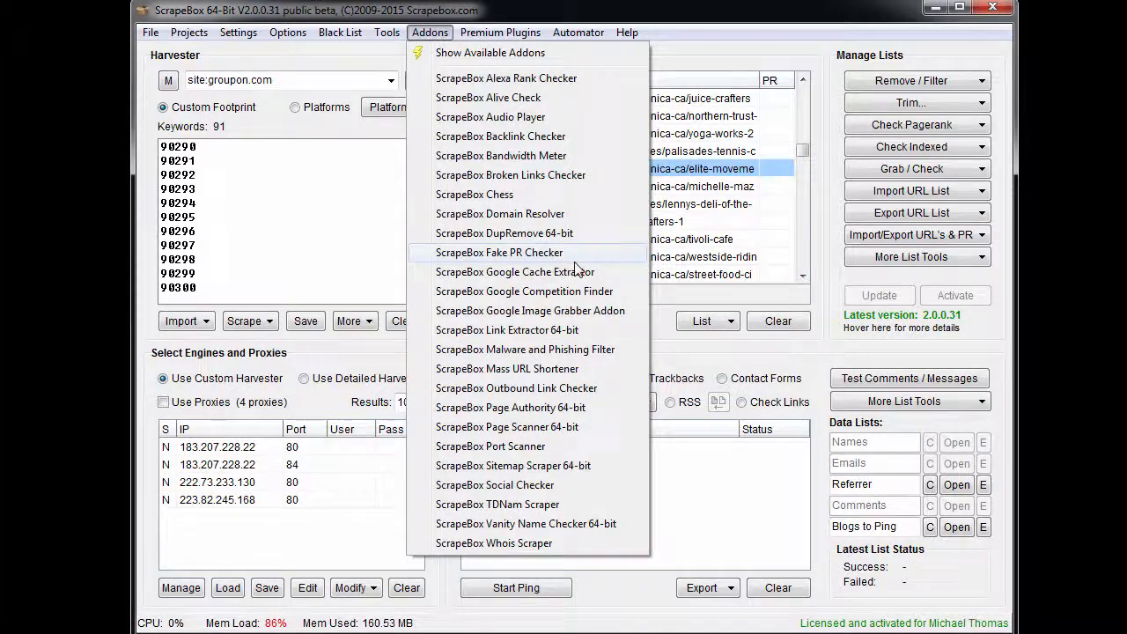
pyautogui.click(567, 333)
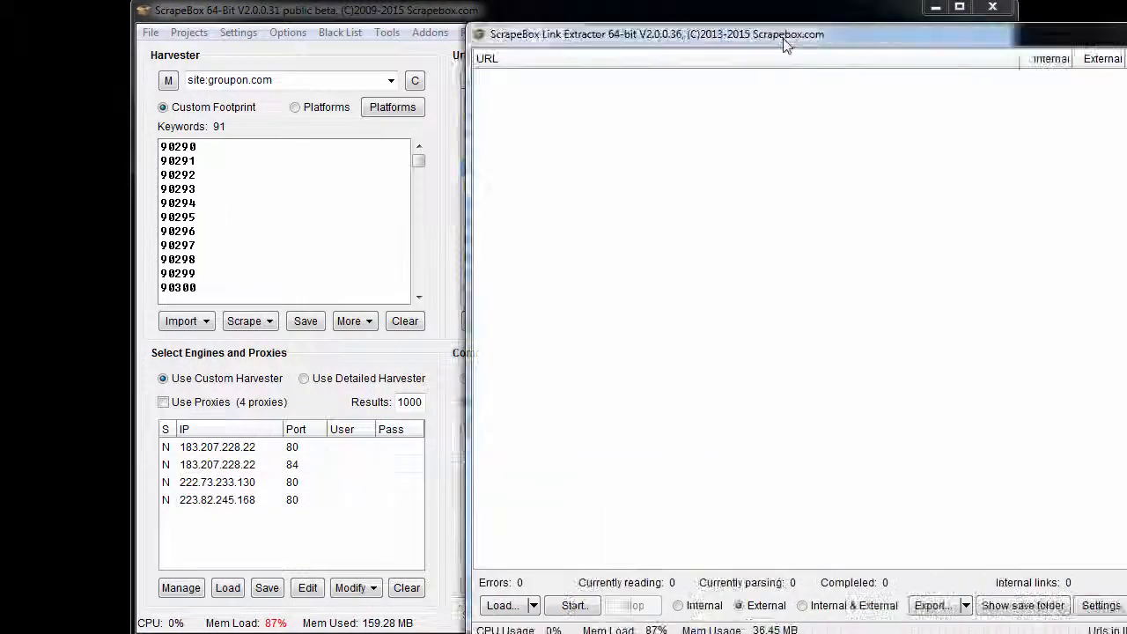
pyautogui.moveTo(786, 45); pyautogui.dragTo(517, 31)
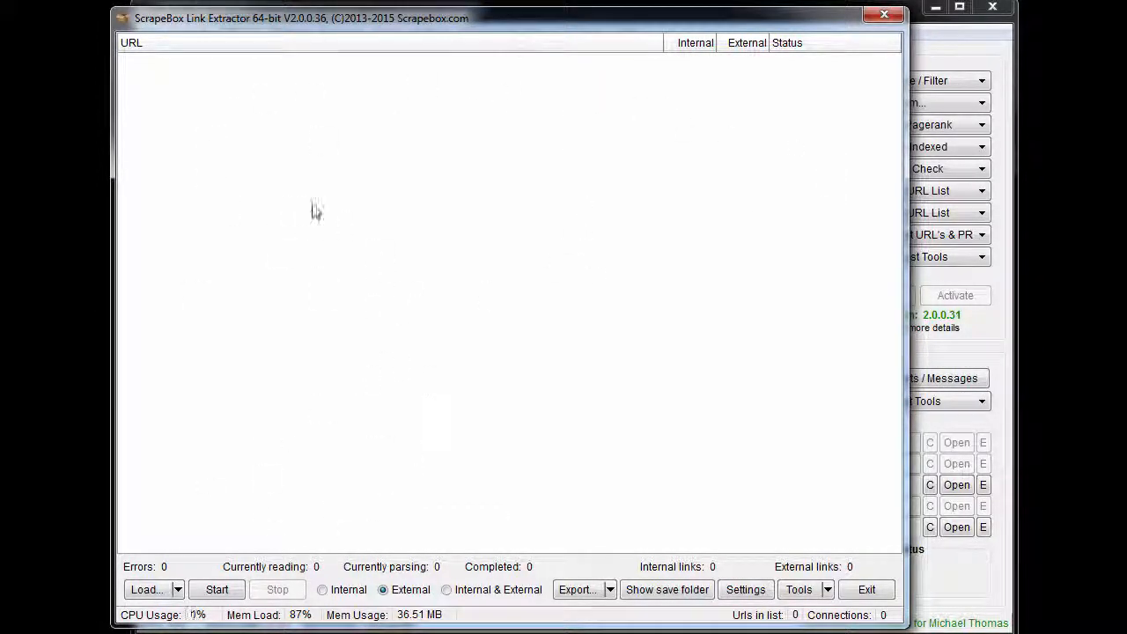
pyautogui.moveTo(390, 19); pyautogui.dragTo(601, 434)
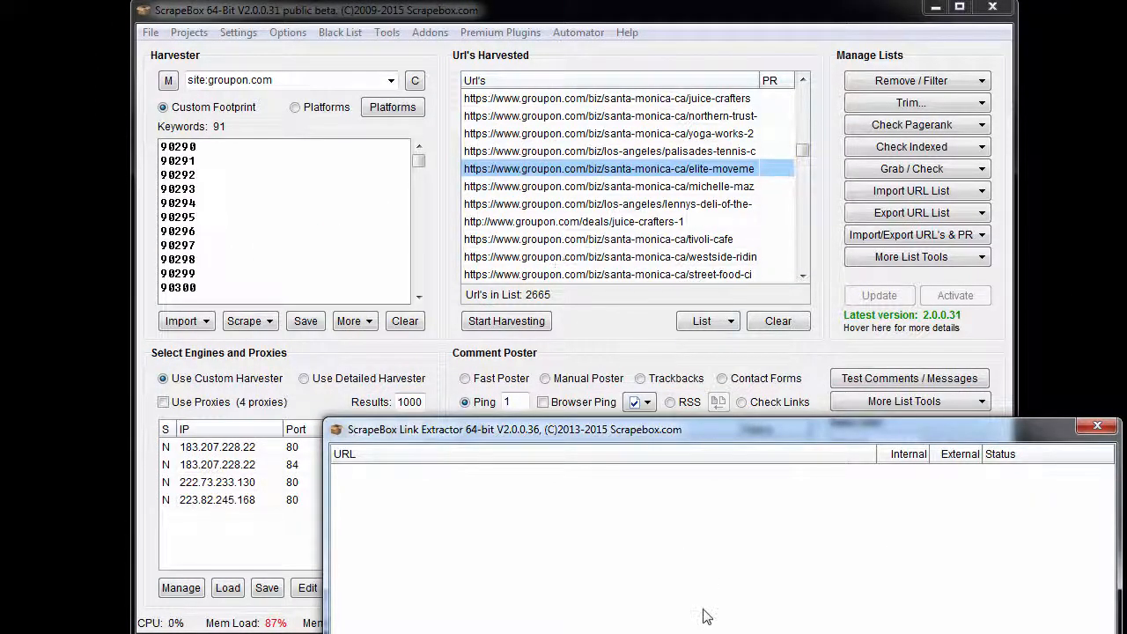
pyautogui.moveTo(715, 432); pyautogui.dragTo(554, 22)
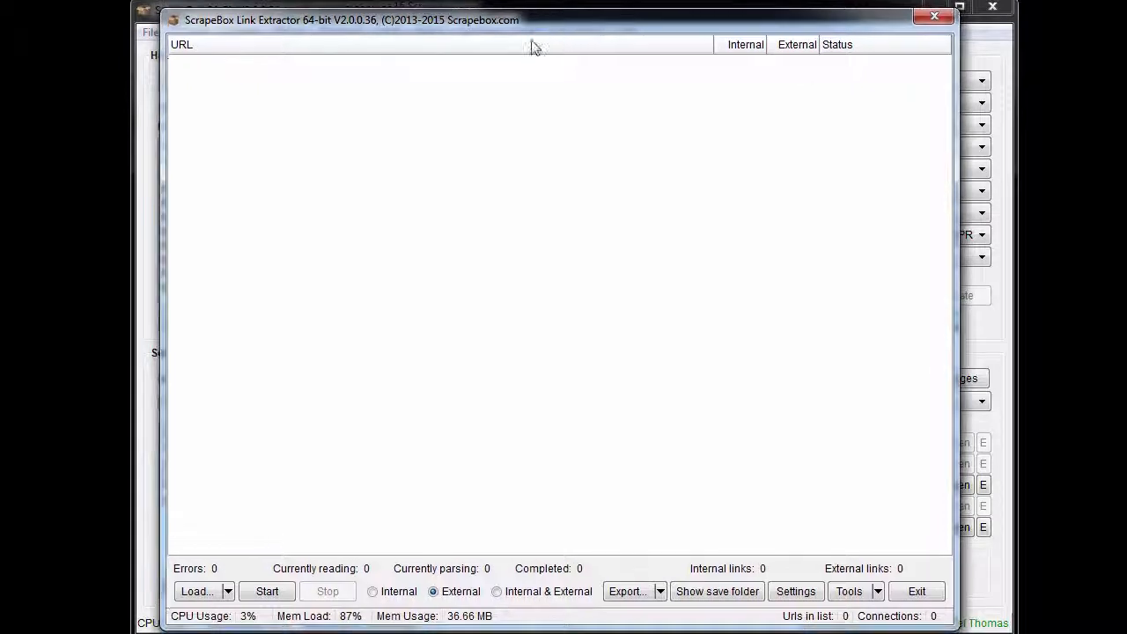
pyautogui.click(228, 595)
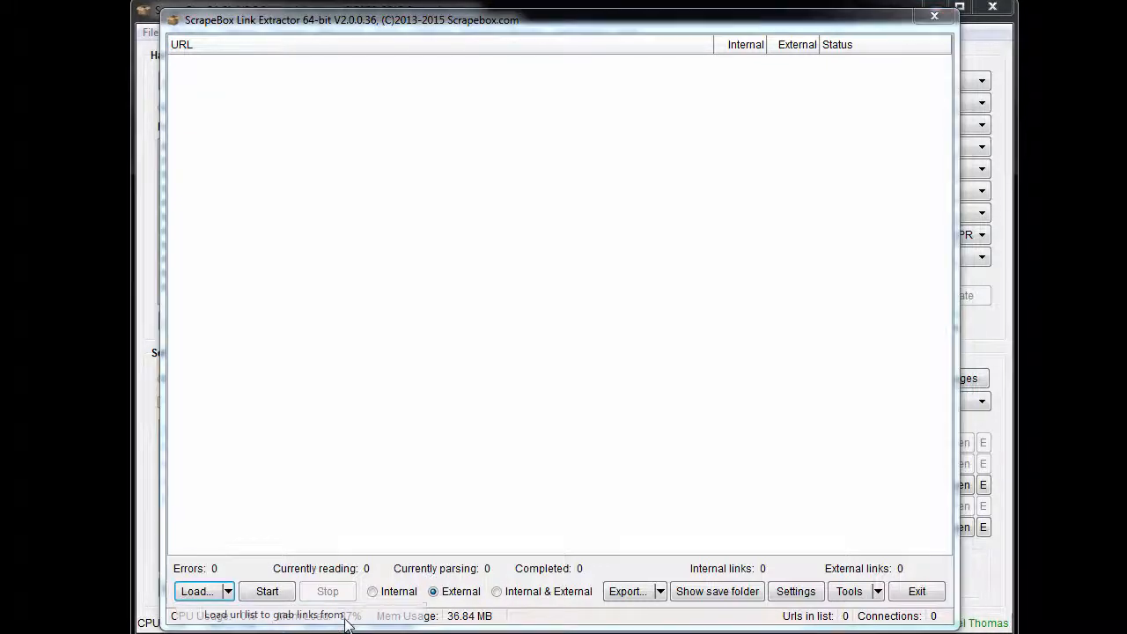
pyautogui.click(273, 614)
pyautogui.click(670, 454)
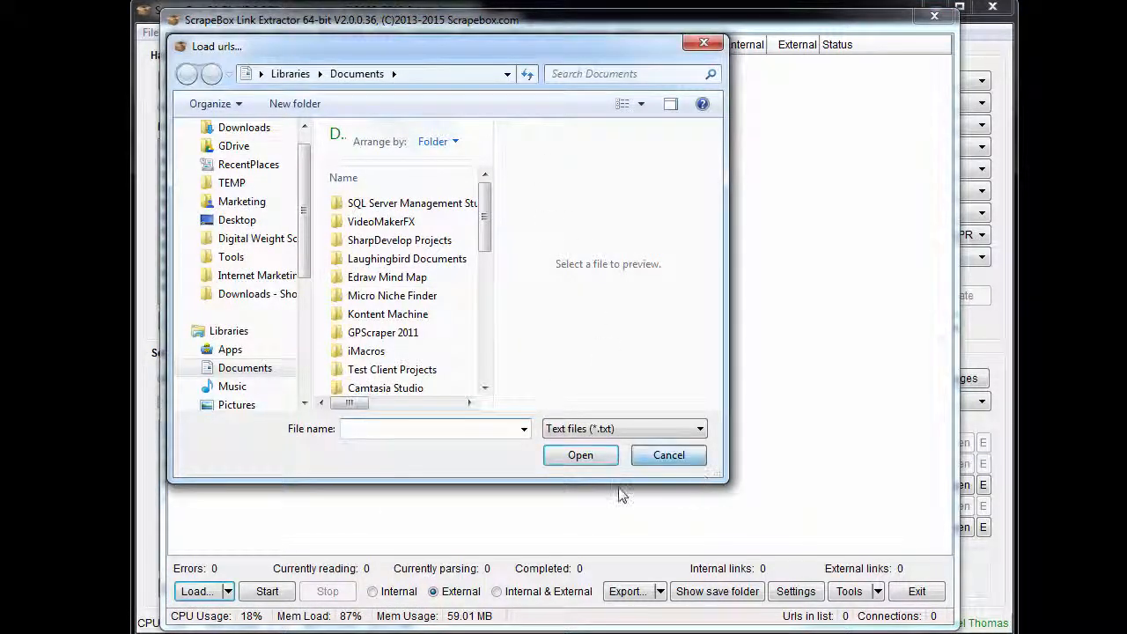
# Load the harvested URL list from the ScrapeBox harvester into the Link Extractor and reposition its window so the controls stay accessible
pyautogui.click(227, 591)
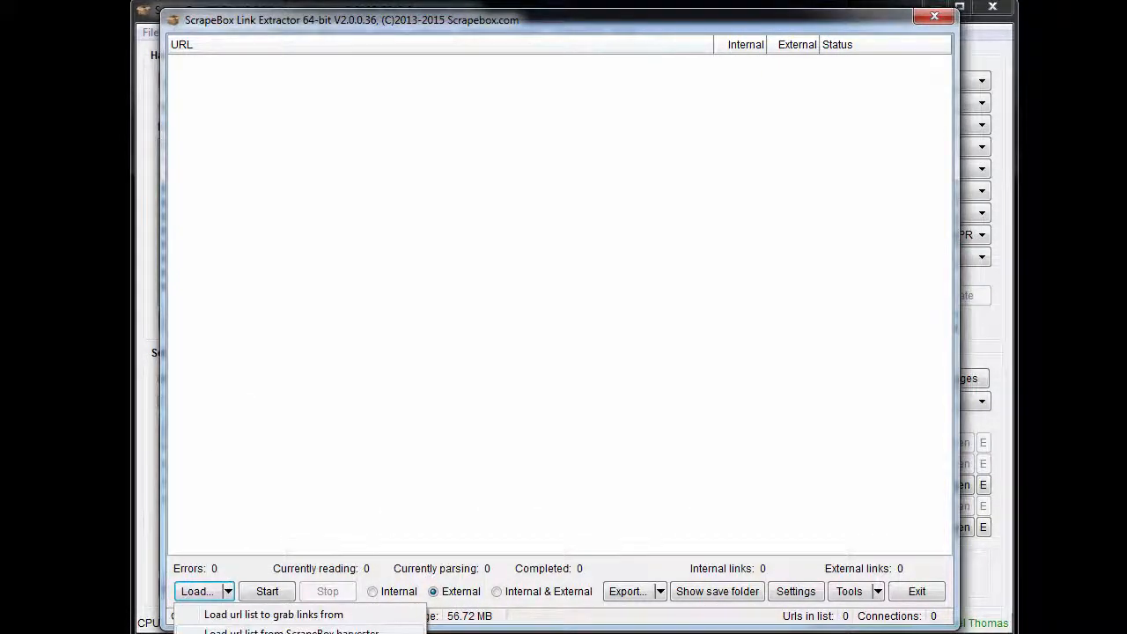
pyautogui.click(292, 631)
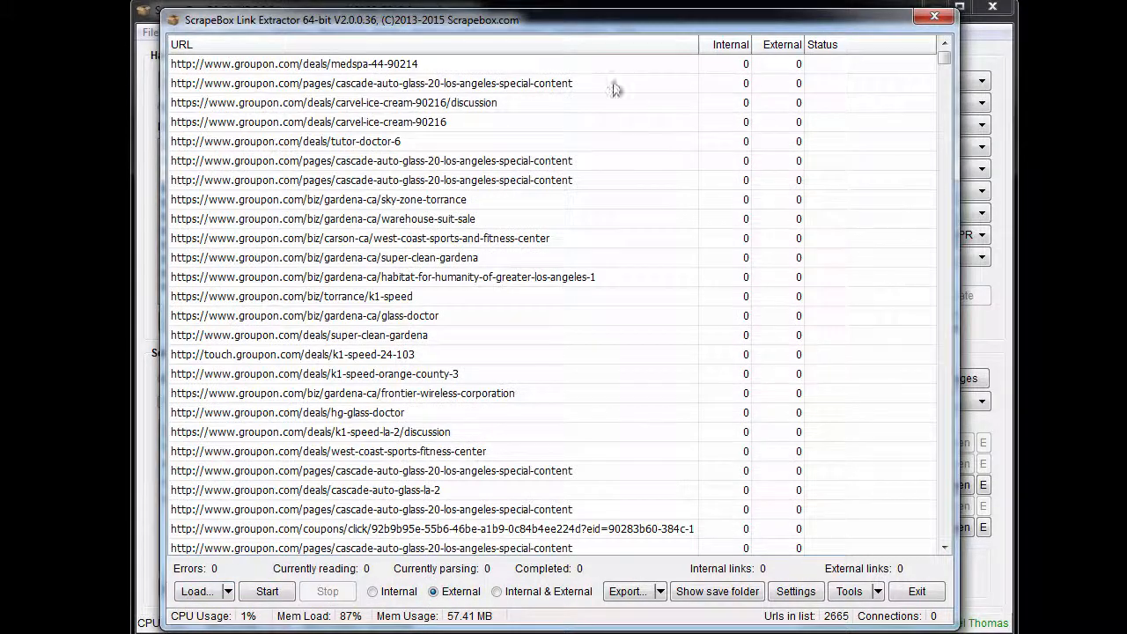
pyautogui.moveTo(604, 25); pyautogui.dragTo(592, 521)
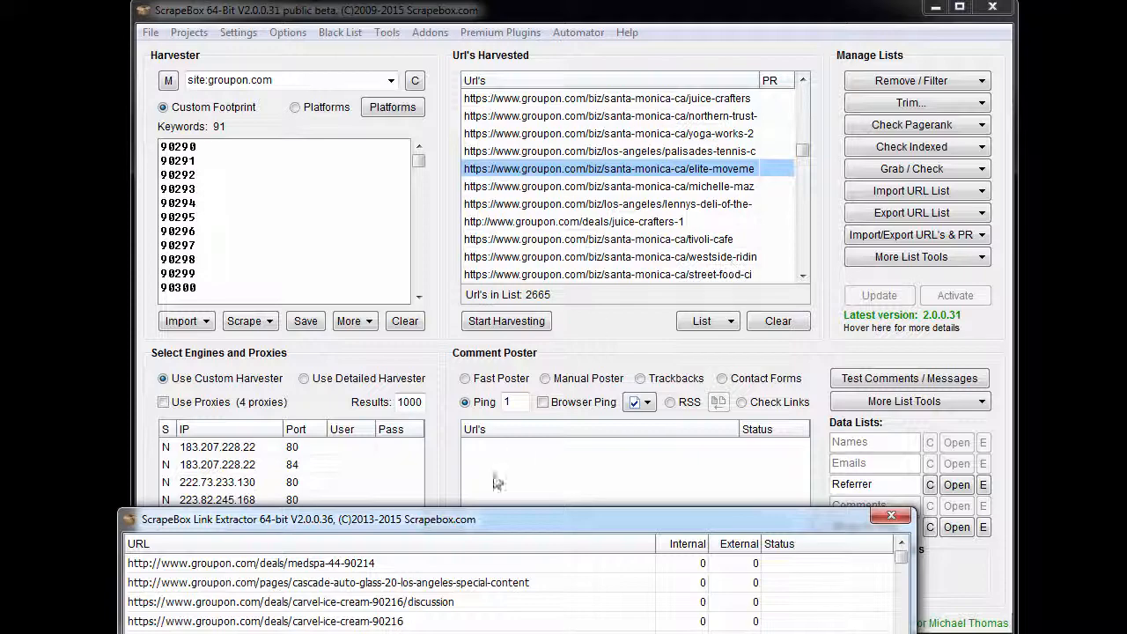
pyautogui.moveTo(496, 520); pyautogui.dragTo(510, 20)
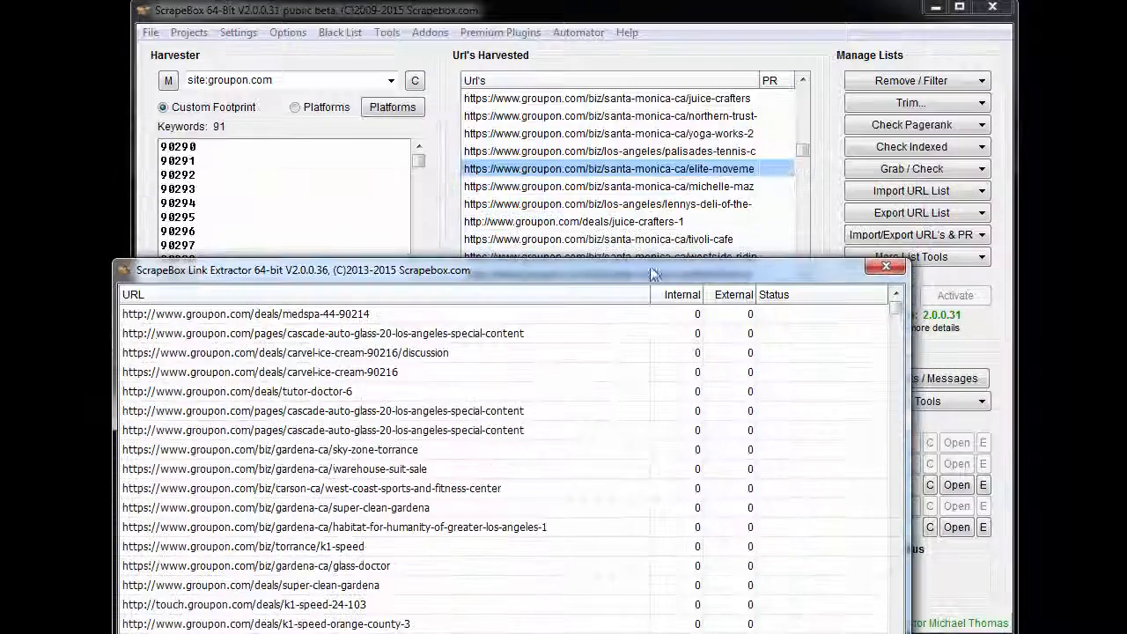
pyautogui.moveTo(684, 22); pyautogui.dragTo(655, 271)
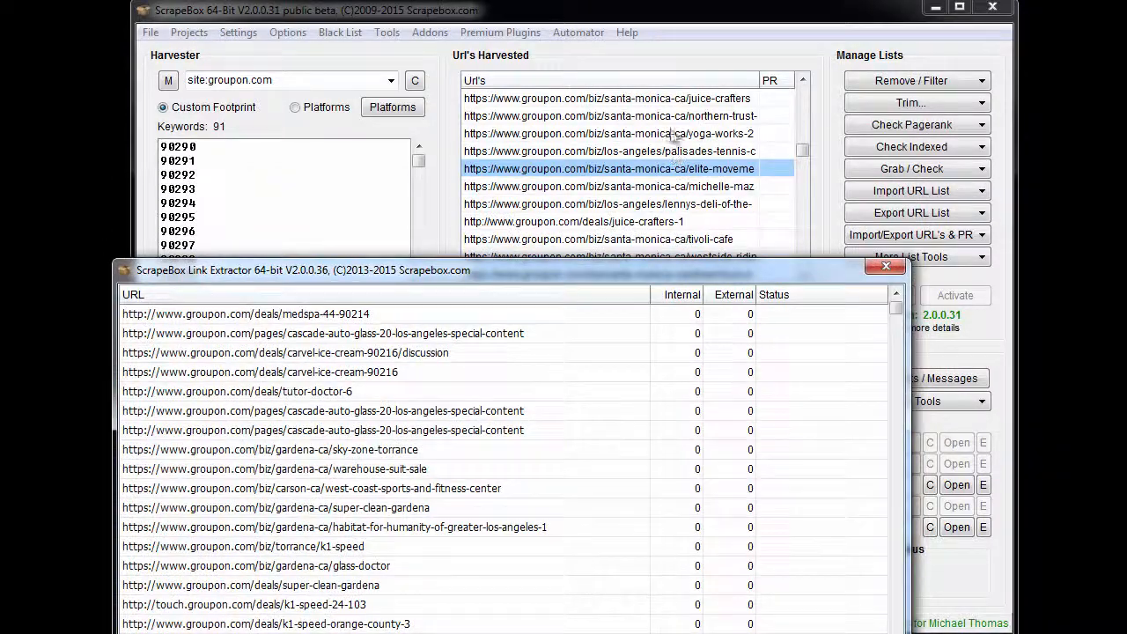
pyautogui.moveTo(557, 256); pyautogui.dragTo(570, 16)
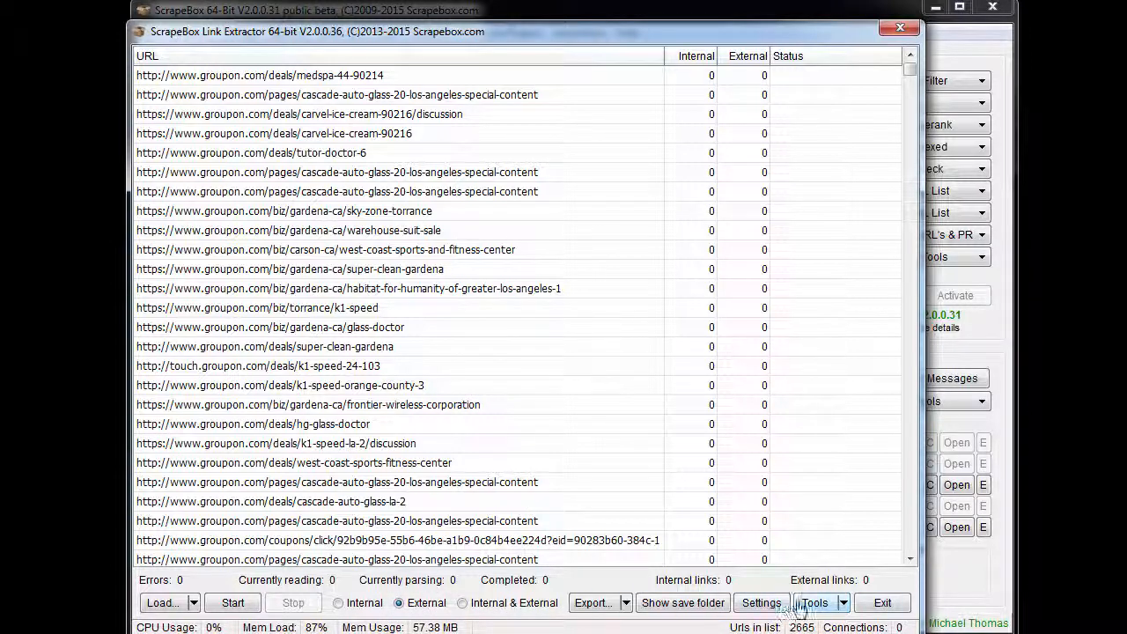
# Review the Link Extractor settings, including the number of connections and the URL removal filters, and close them
pyautogui.click(756, 604)
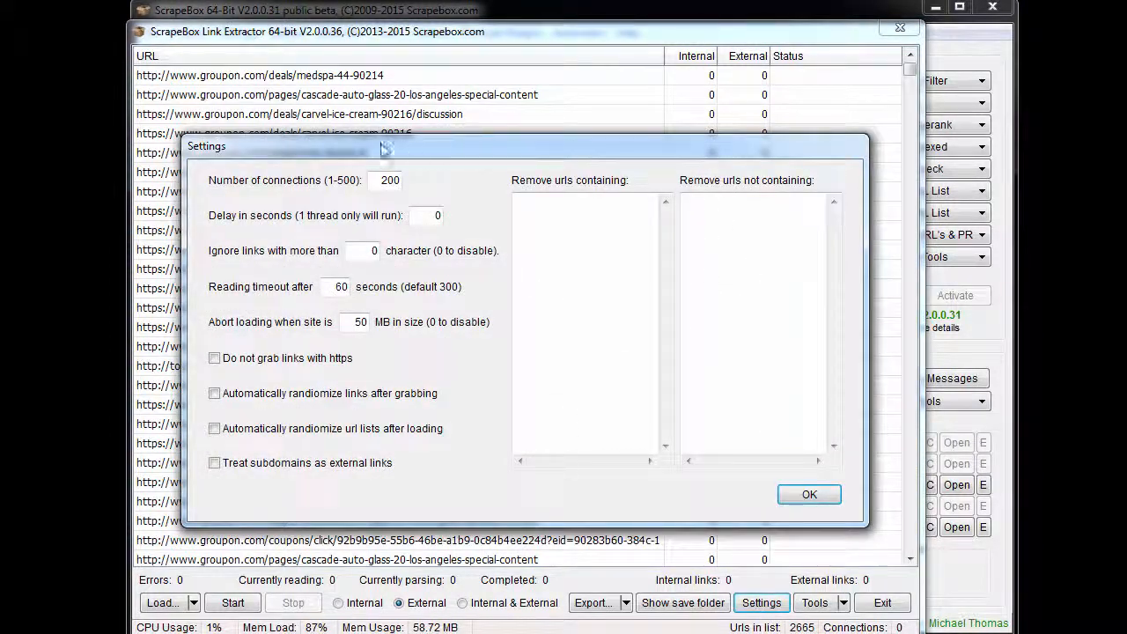
pyautogui.doubleClick(385, 182)
pyautogui.click(388, 180)
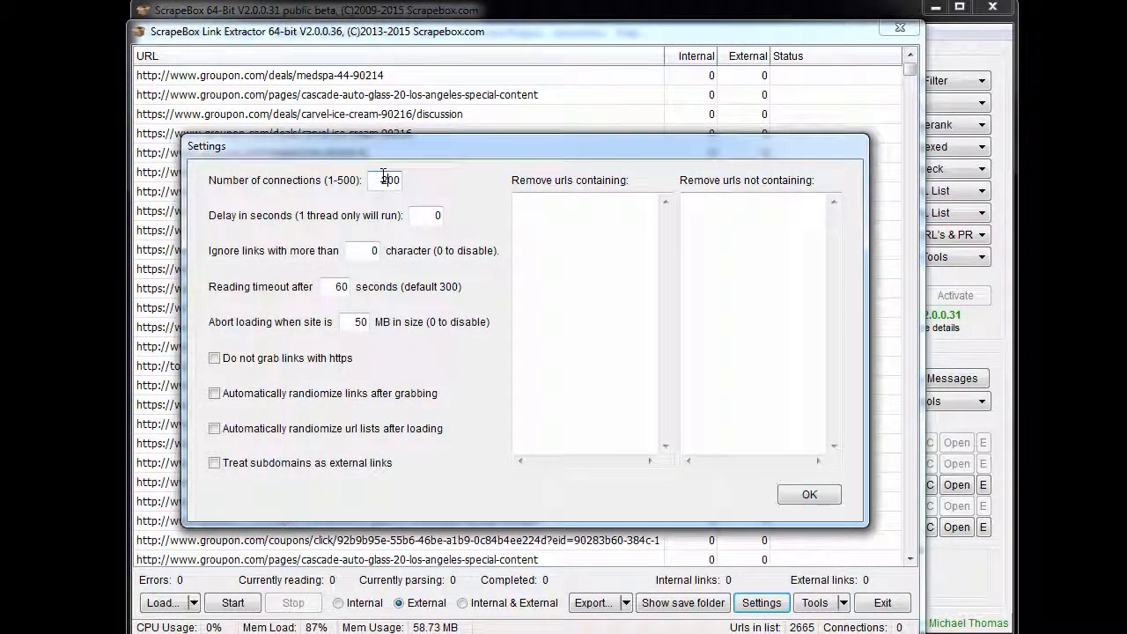
pyautogui.doubleClick(389, 182)
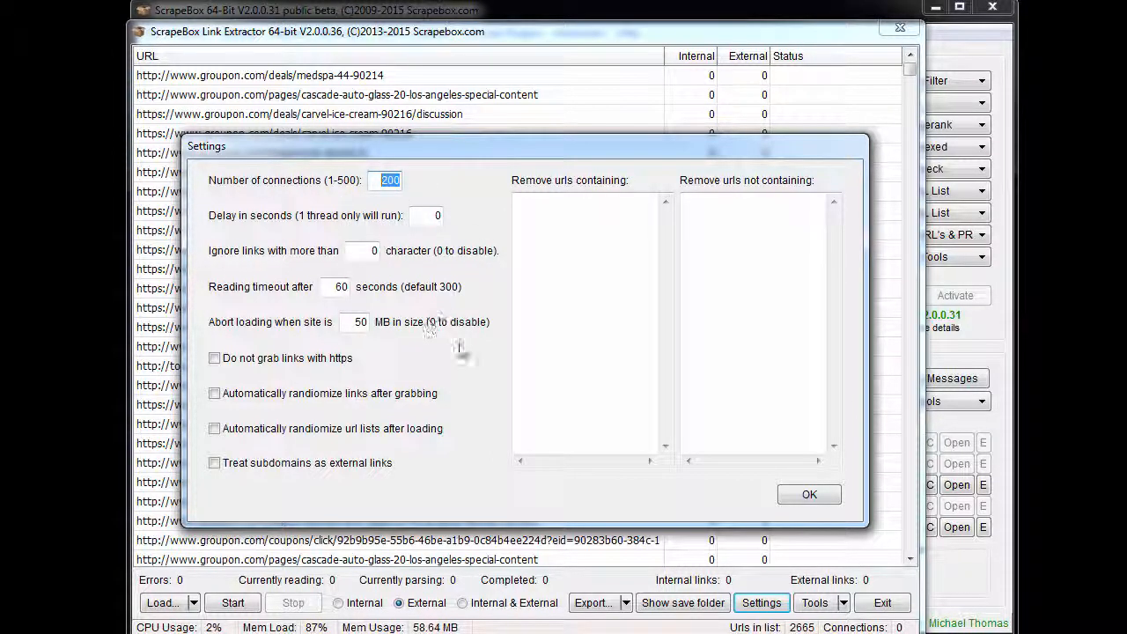
pyautogui.click(650, 341)
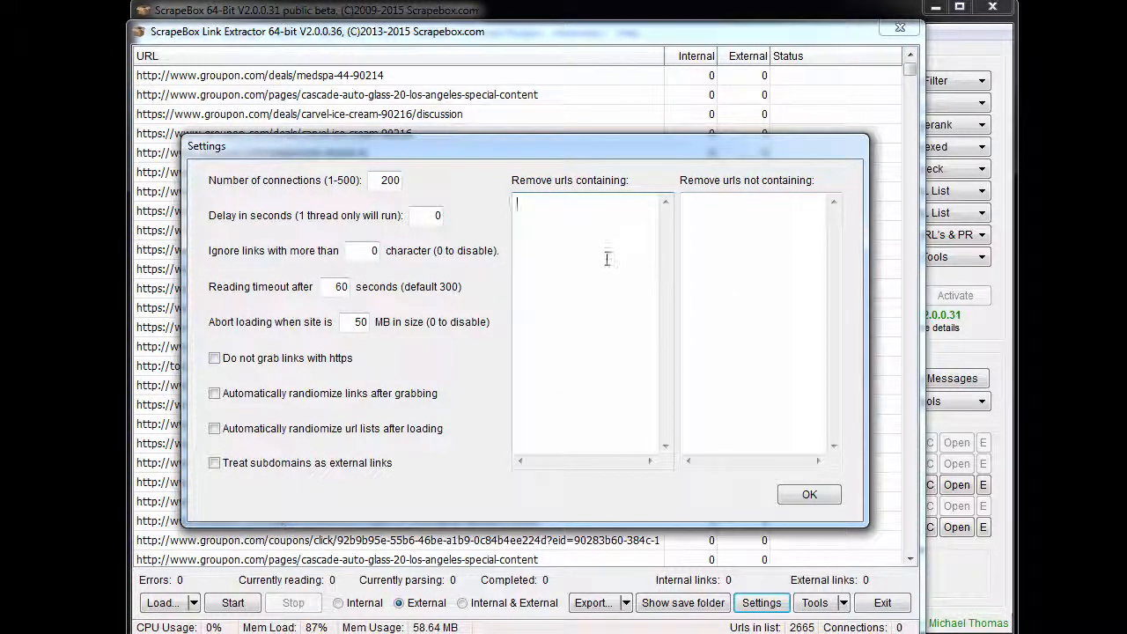
pyautogui.click(726, 236)
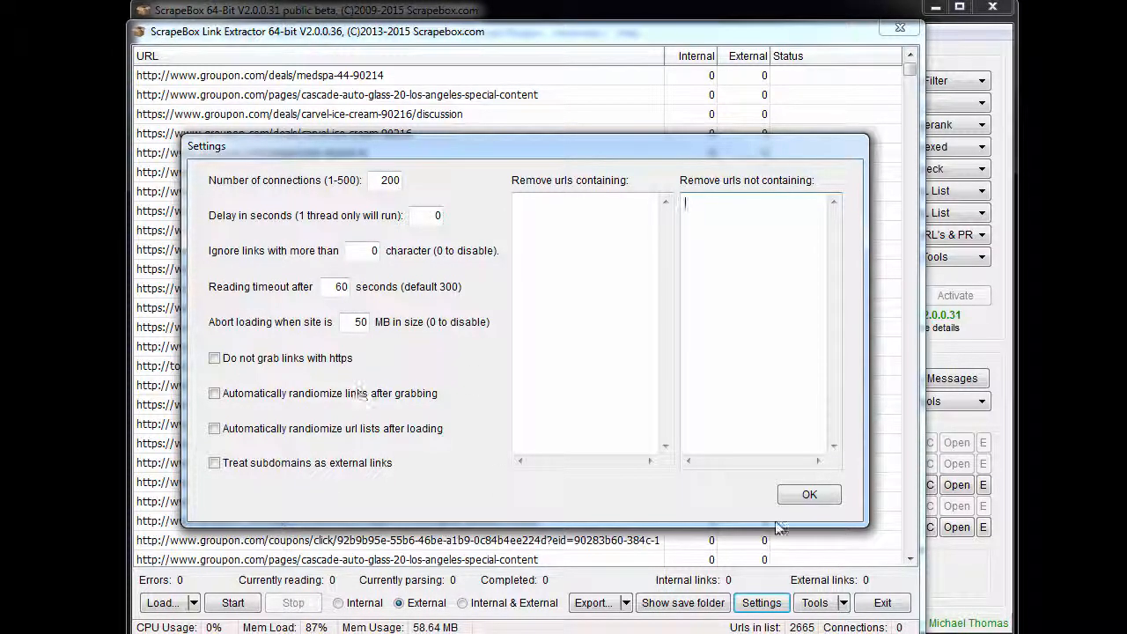
pyautogui.click(810, 496)
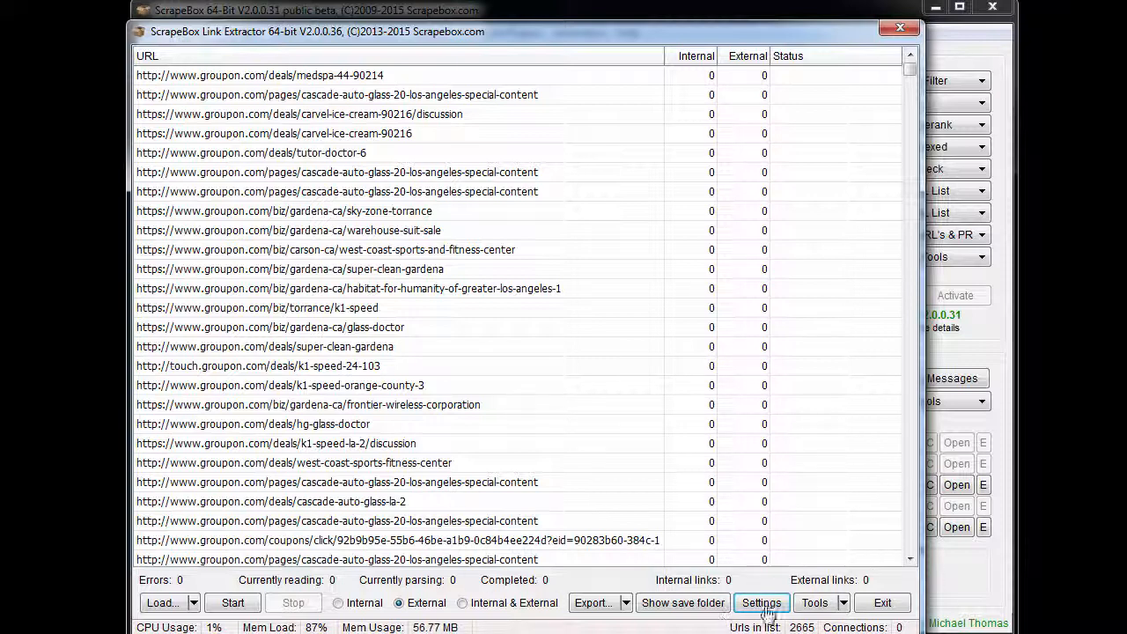
# Run the extraction of external links on the loaded URLs, dismiss the save message and exit the Link Extractor
pyautogui.click(244, 609)
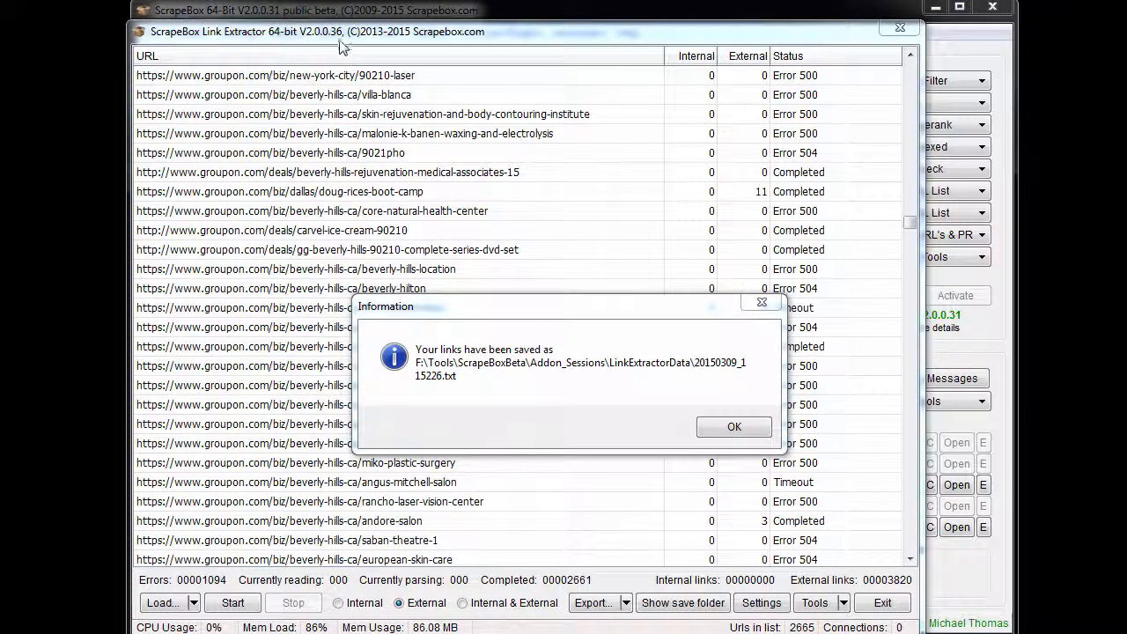
pyautogui.click(645, 324)
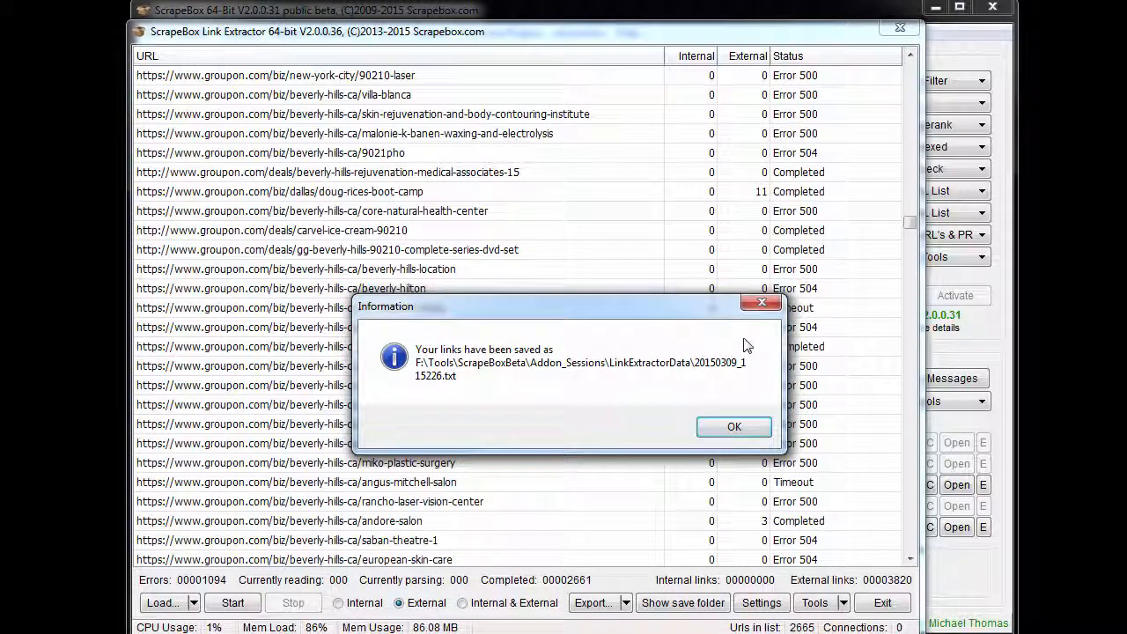
pyautogui.click(735, 428)
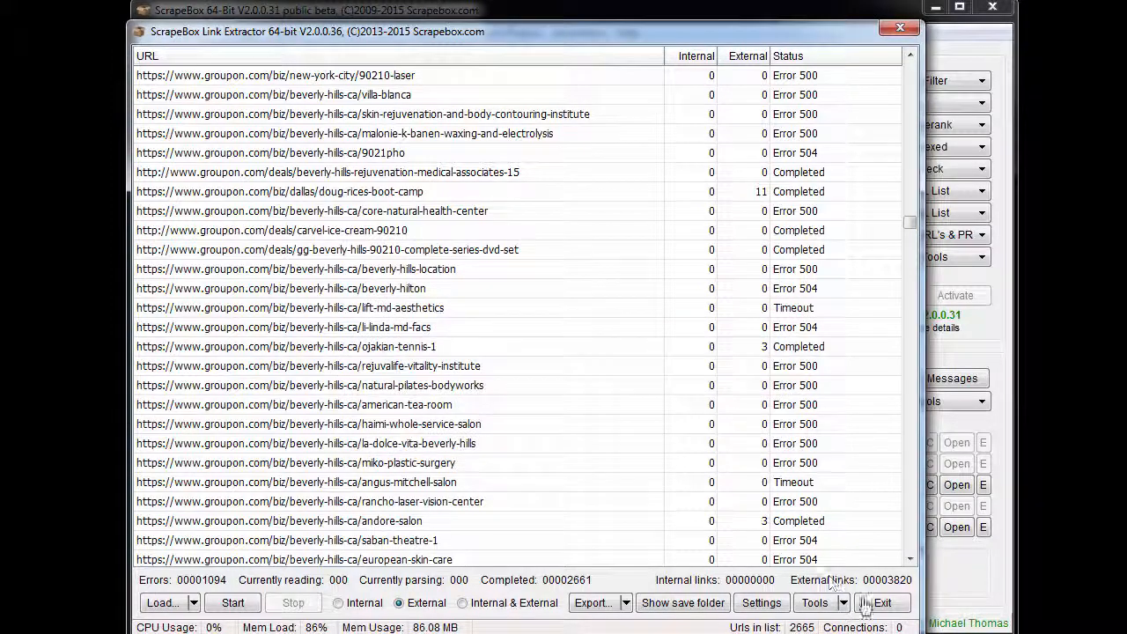
pyautogui.click(883, 604)
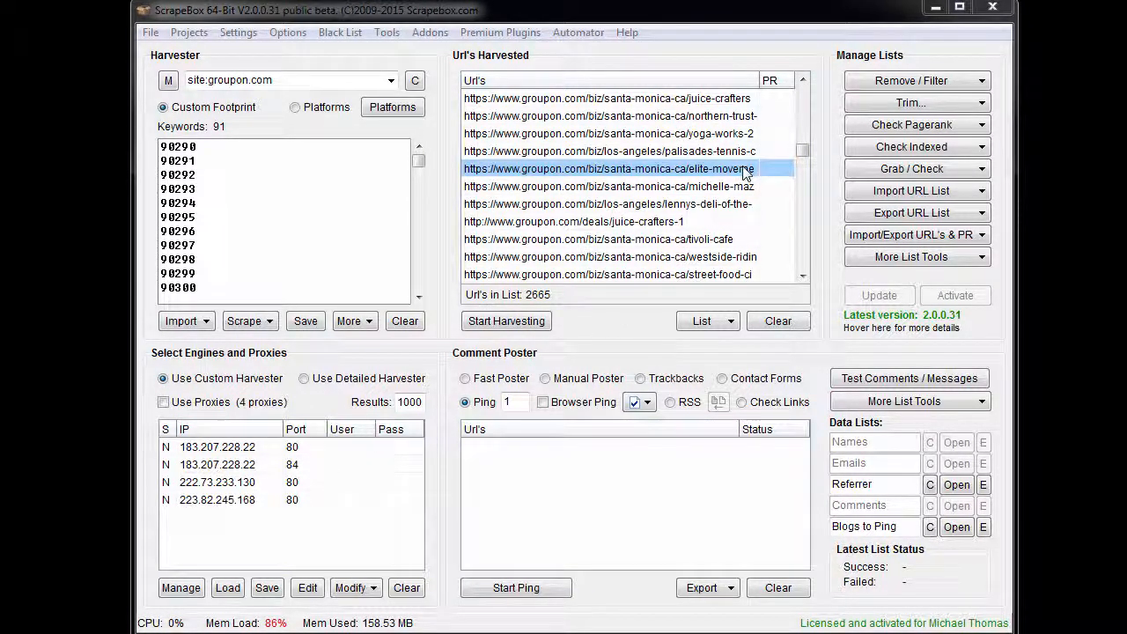
# Import 20150309_115226.txt from the Addon_Sessions\LinkExtractorData folder, replacing the harvested URL list
pyautogui.click(681, 221)
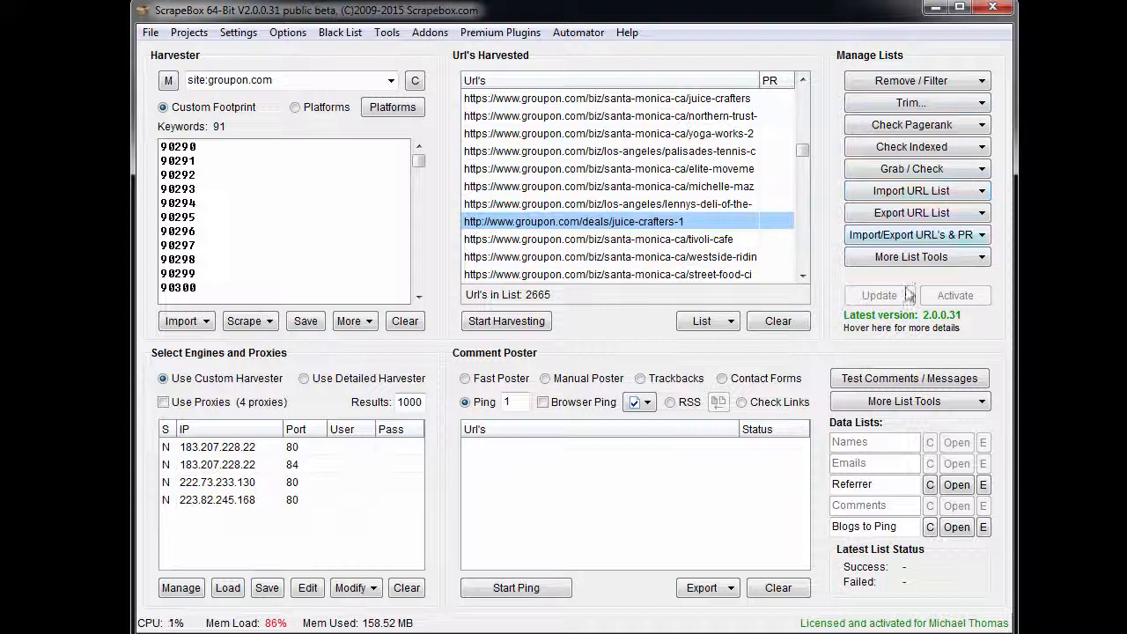
pyautogui.click(904, 197)
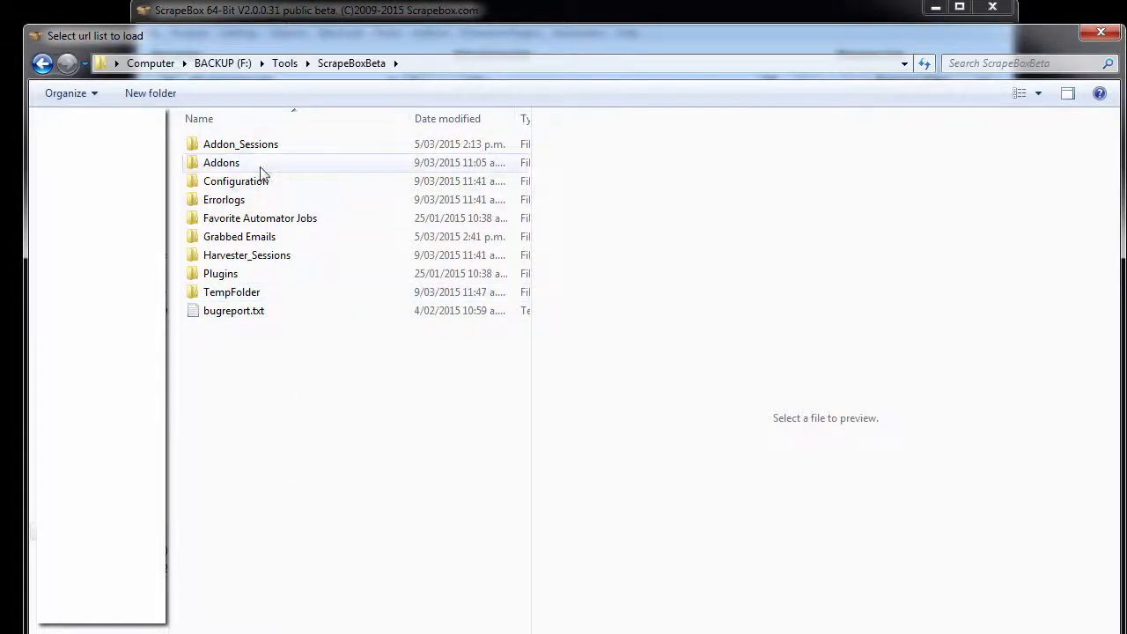
pyautogui.click(247, 255)
pyautogui.doubleClick(246, 255)
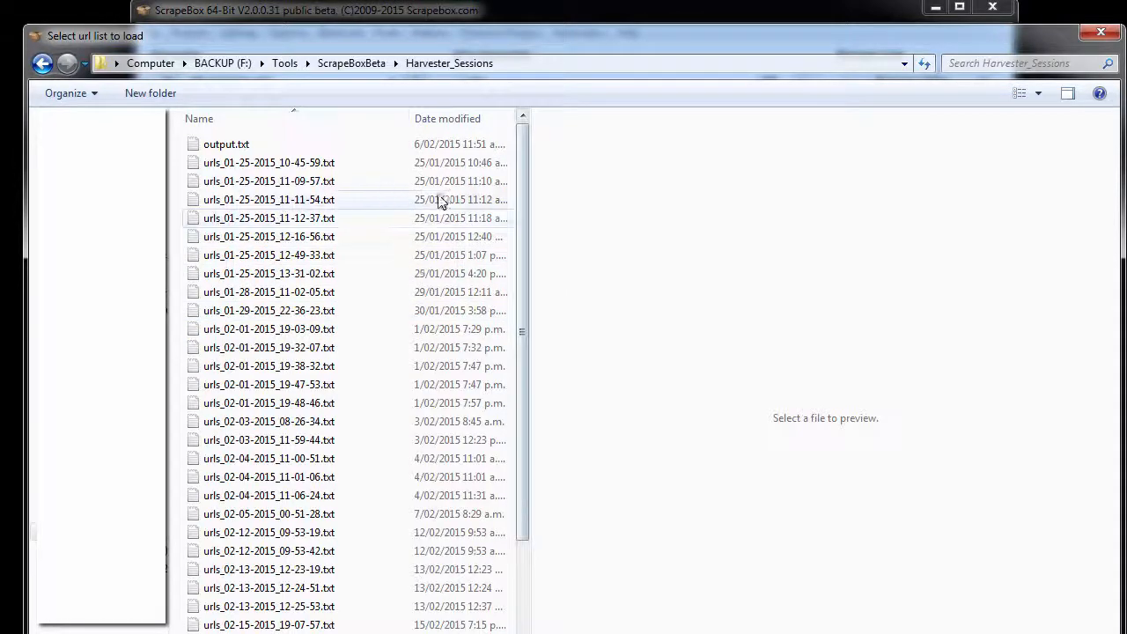
pyautogui.press('BackSpace')
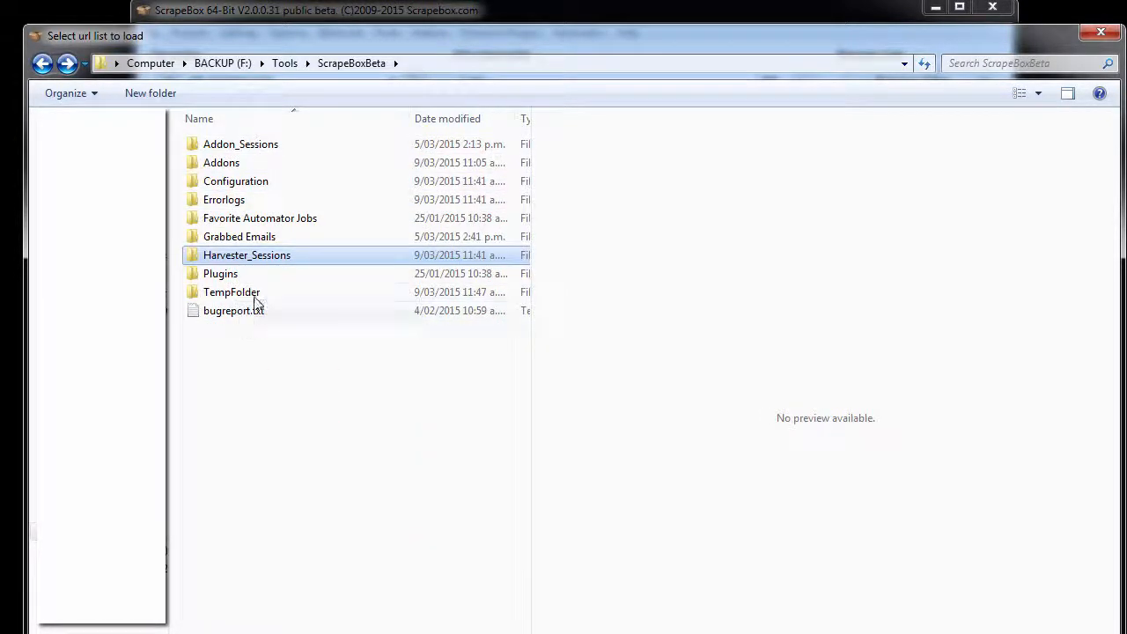
pyautogui.doubleClick(275, 145)
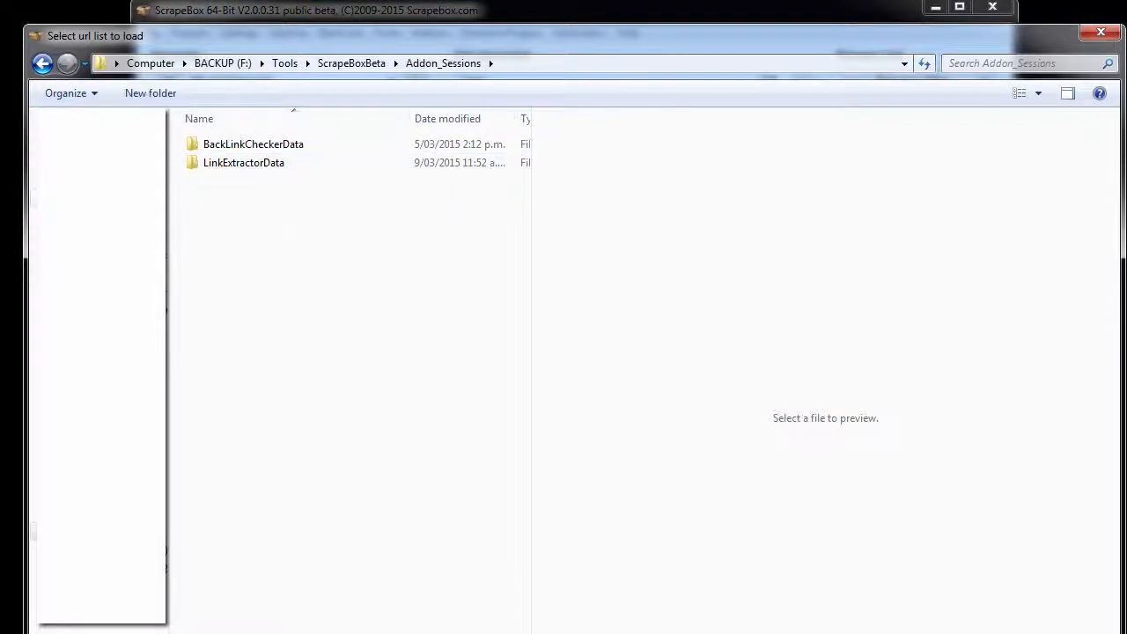
pyautogui.doubleClick(244, 167)
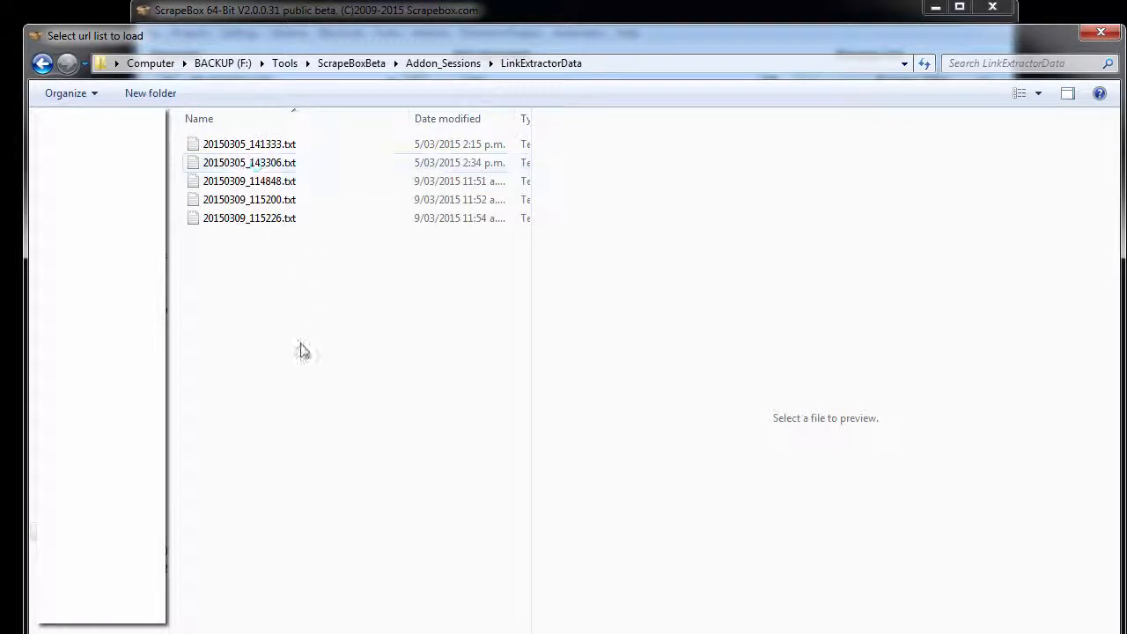
pyautogui.click(255, 219)
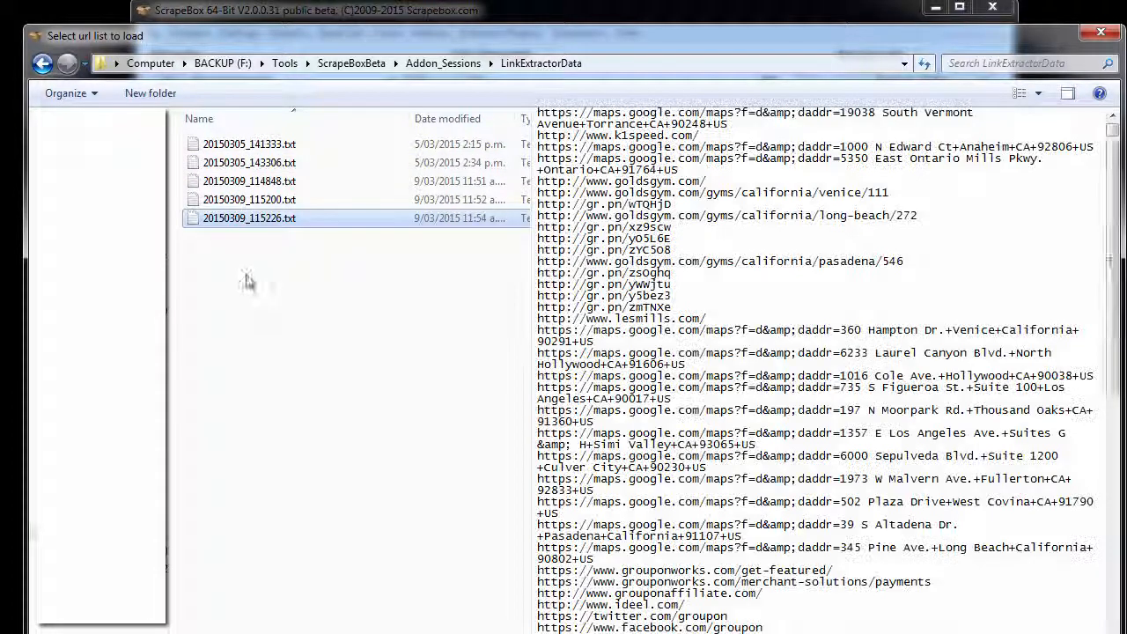
pyautogui.doubleClick(264, 219)
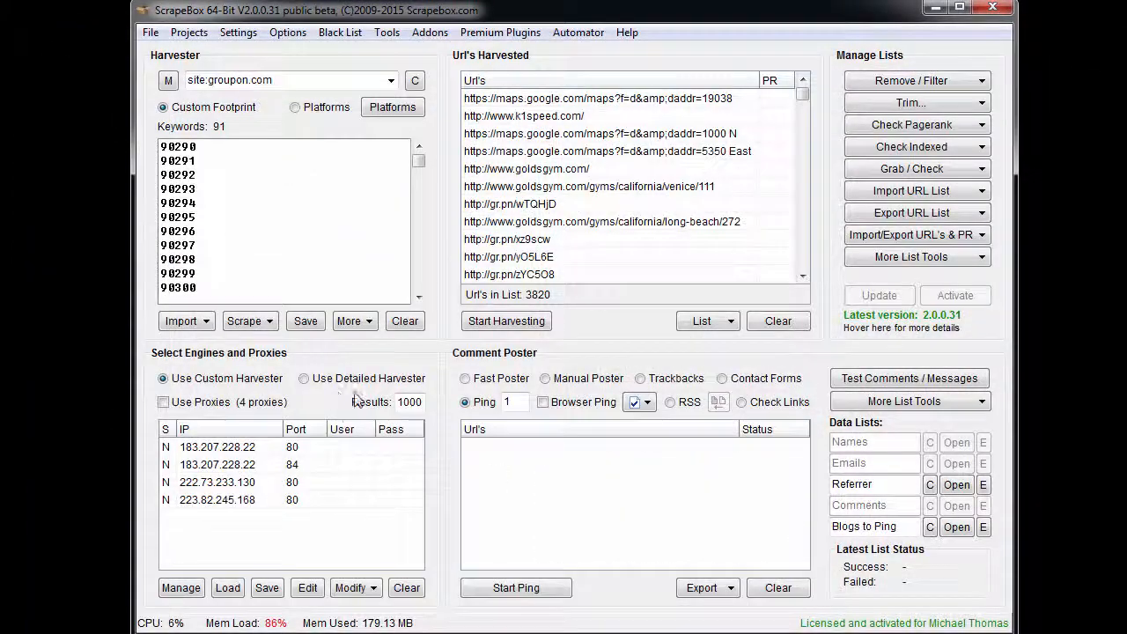
# Examine entries at the start and end of the imported list to distinguish business websites from Google Maps and Groupon-related links
pyautogui.click(707, 242)
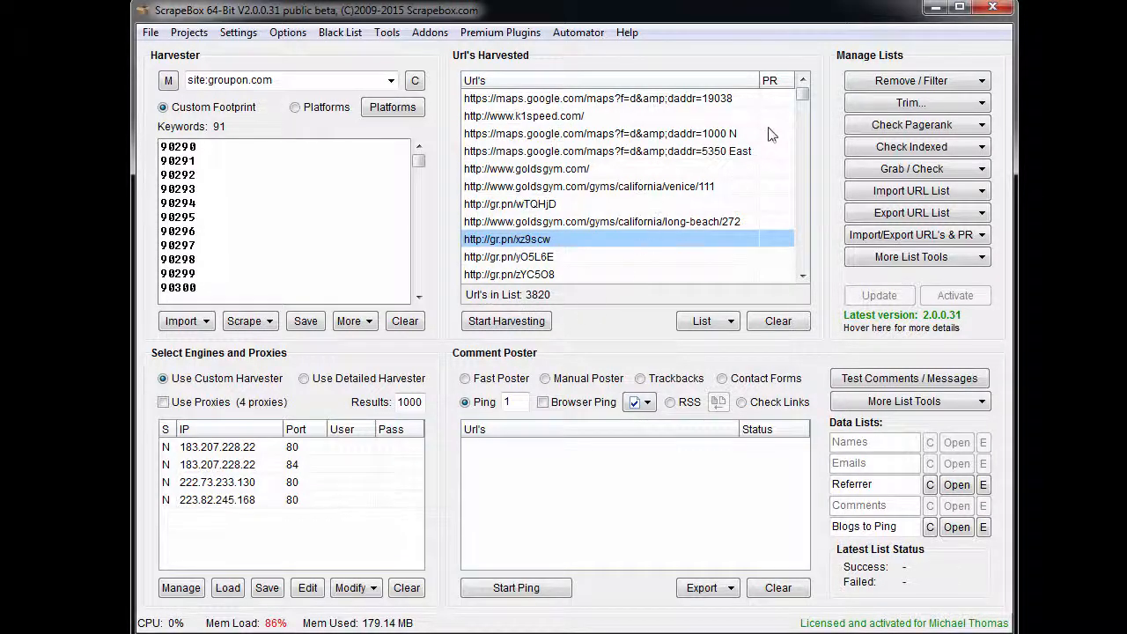
pyautogui.moveTo(803, 92); pyautogui.dragTo(808, 287)
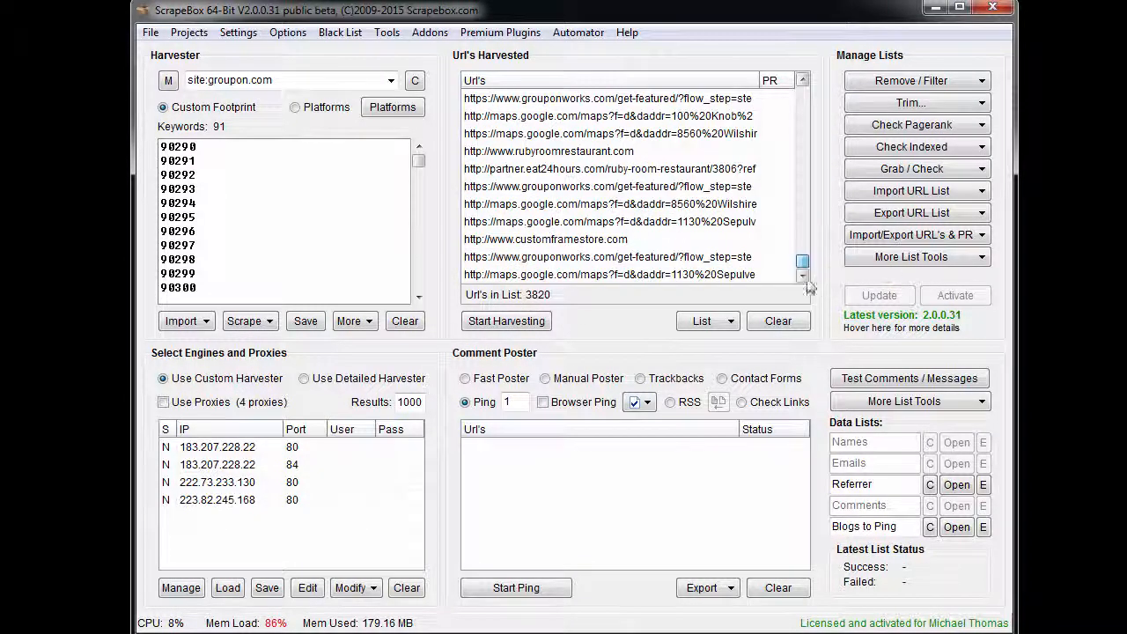
pyautogui.click(581, 221)
pyautogui.click(564, 205)
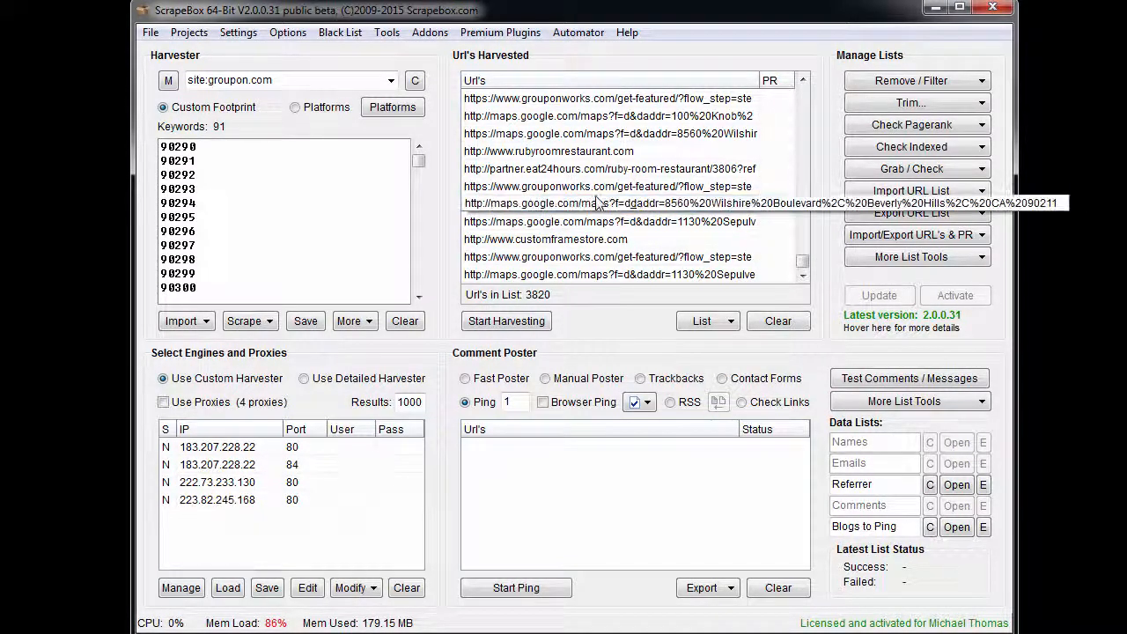
pyautogui.click(539, 239)
pyautogui.click(539, 222)
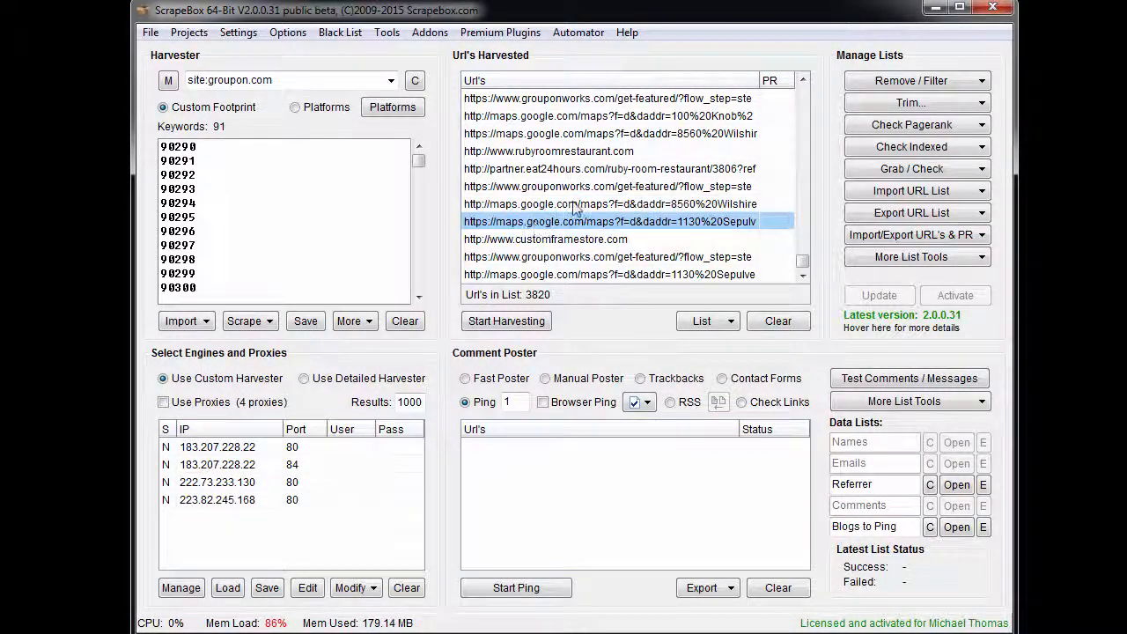
pyautogui.click(574, 204)
pyautogui.click(576, 257)
pyautogui.click(607, 275)
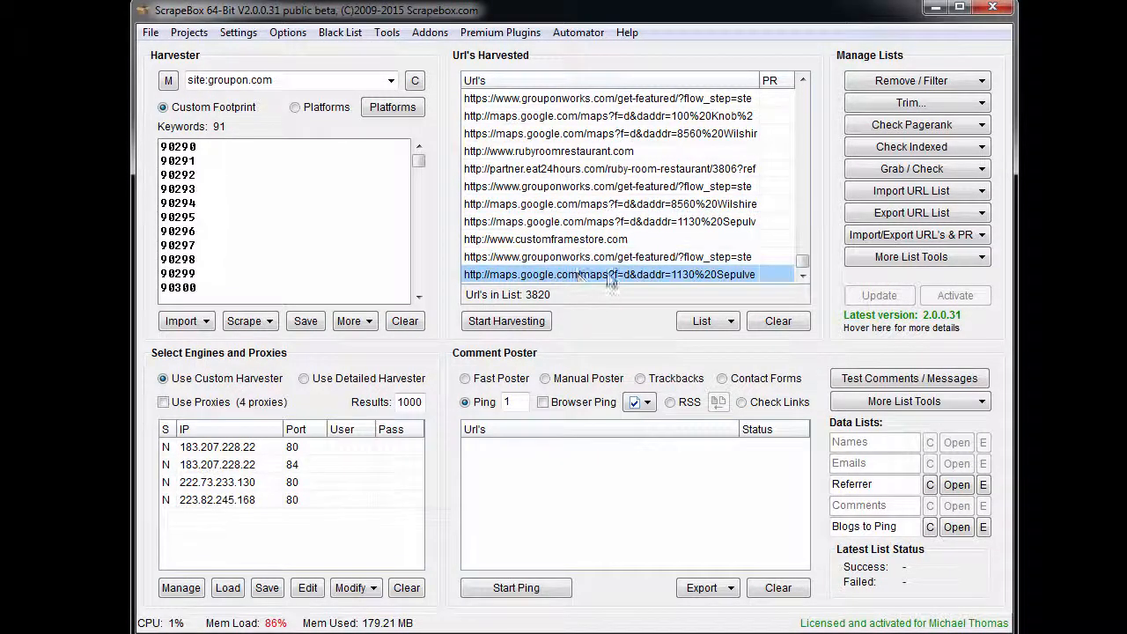
pyautogui.click(608, 257)
pyautogui.click(539, 239)
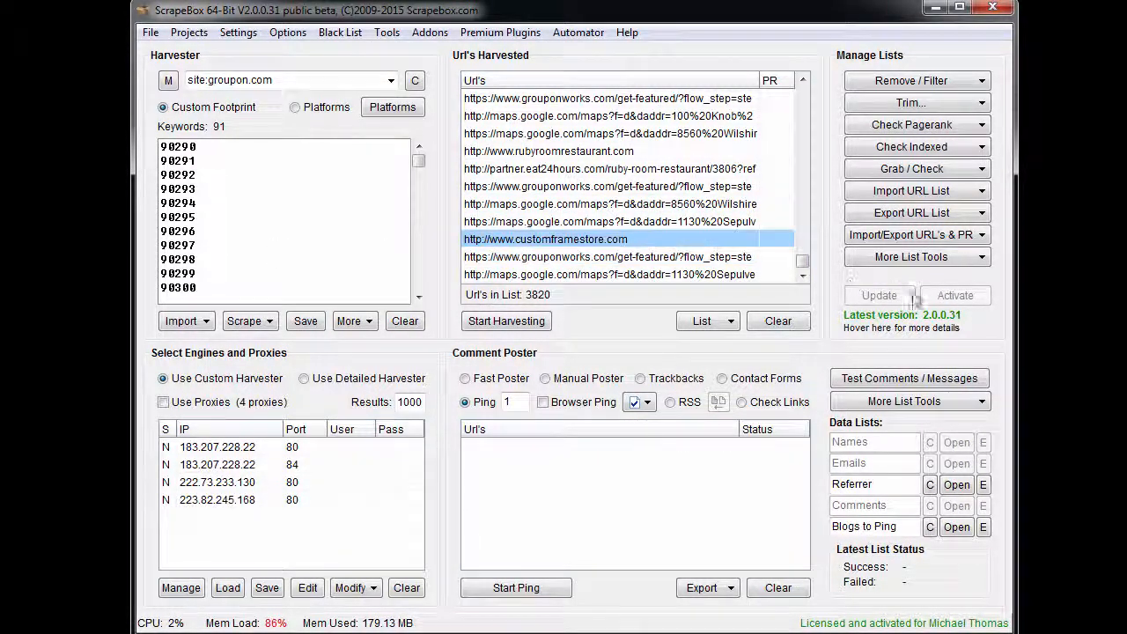
pyautogui.click(603, 152)
pyautogui.click(574, 172)
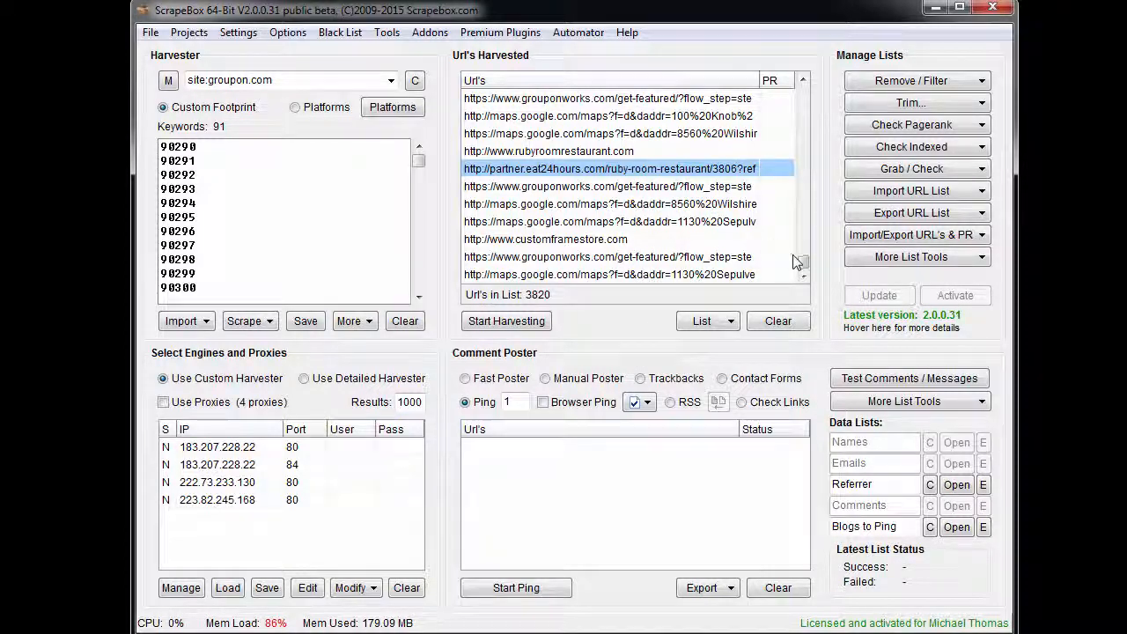
pyautogui.moveTo(800, 261); pyautogui.dragTo(802, 93)
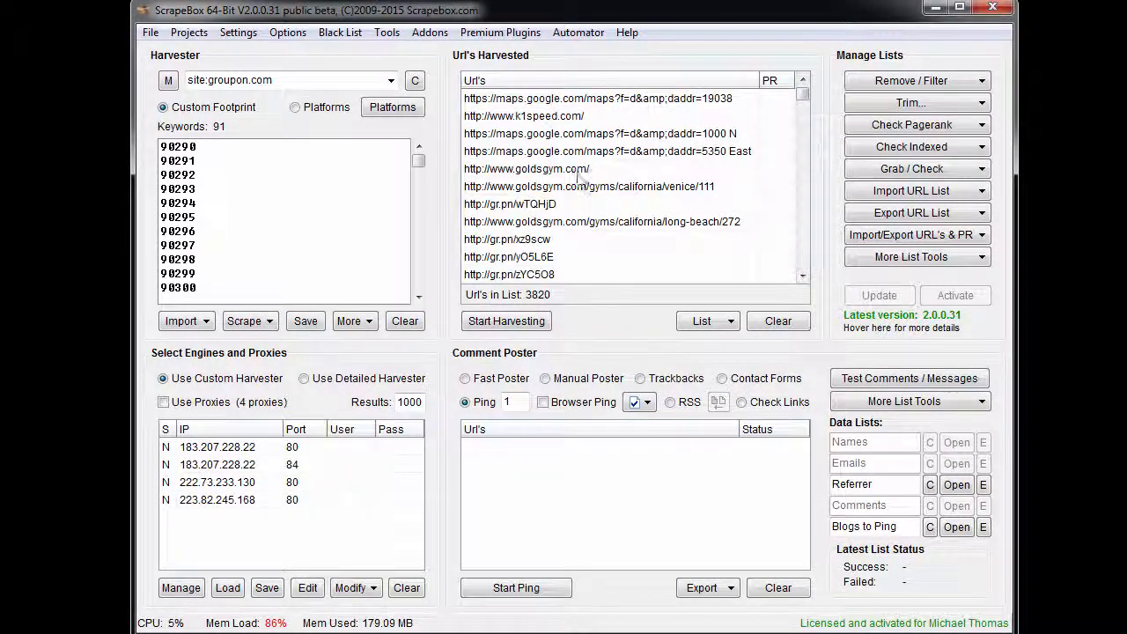
pyautogui.click(550, 152)
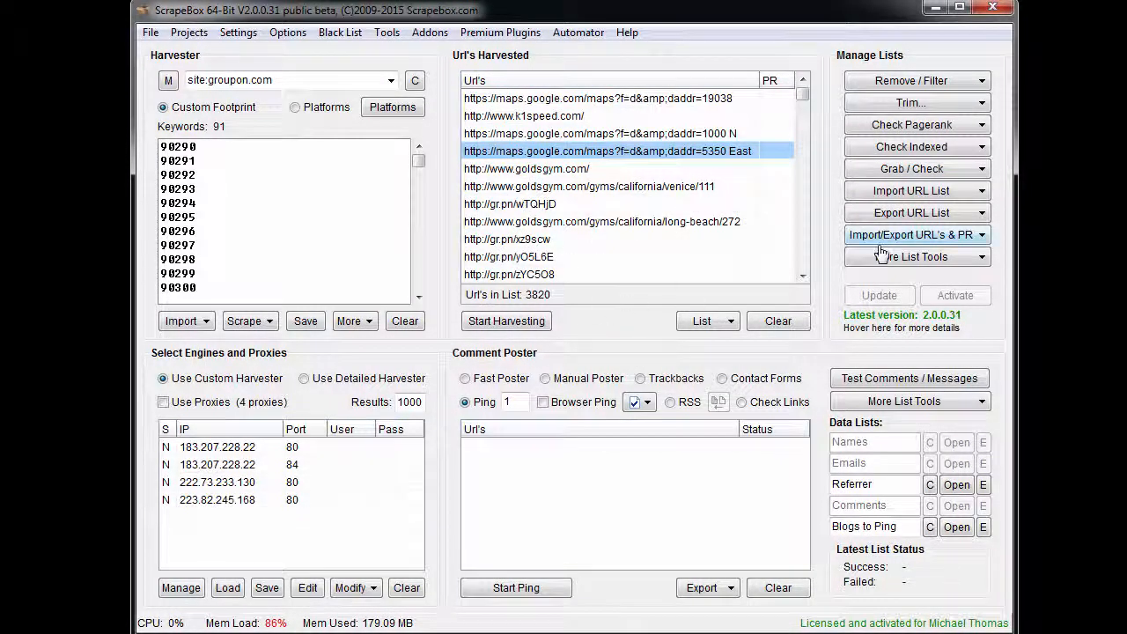
# Trim all URLs in the imported list to root and select the k1speed.com entry
pyautogui.click(916, 103)
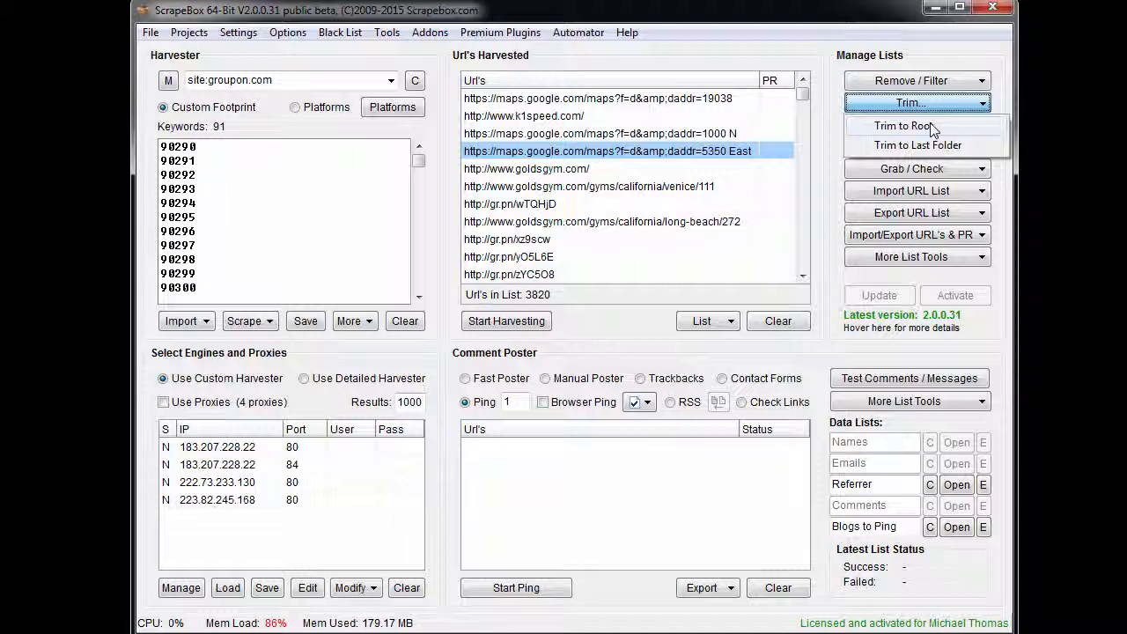
pyautogui.click(930, 125)
pyautogui.click(563, 119)
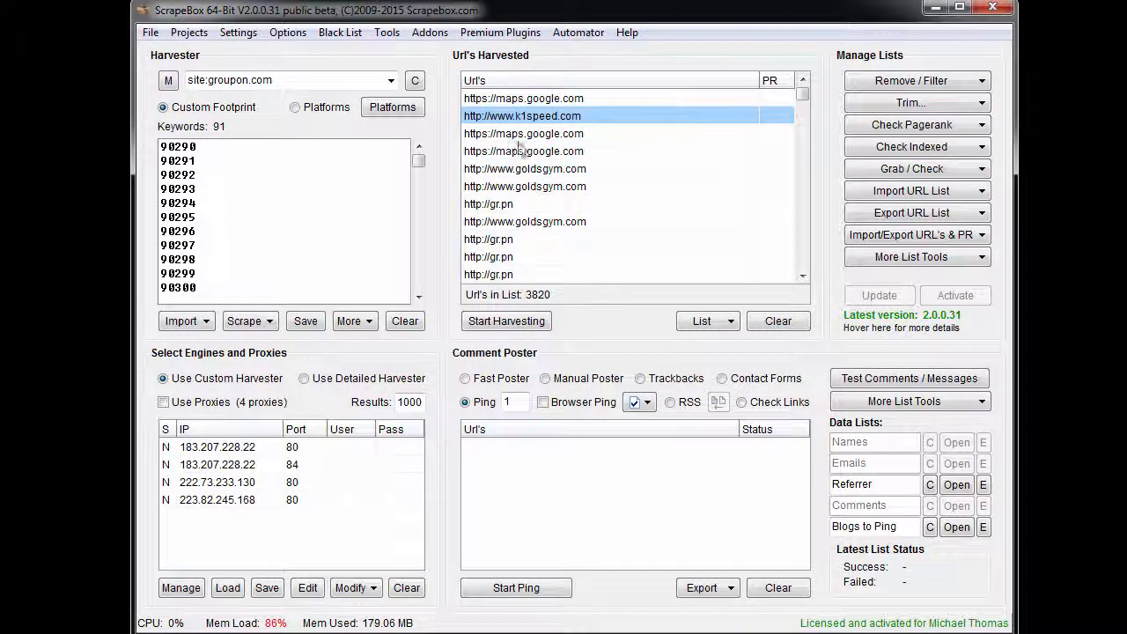
# Remove duplicate domains from the trimmed URL list
pyautogui.click(618, 170)
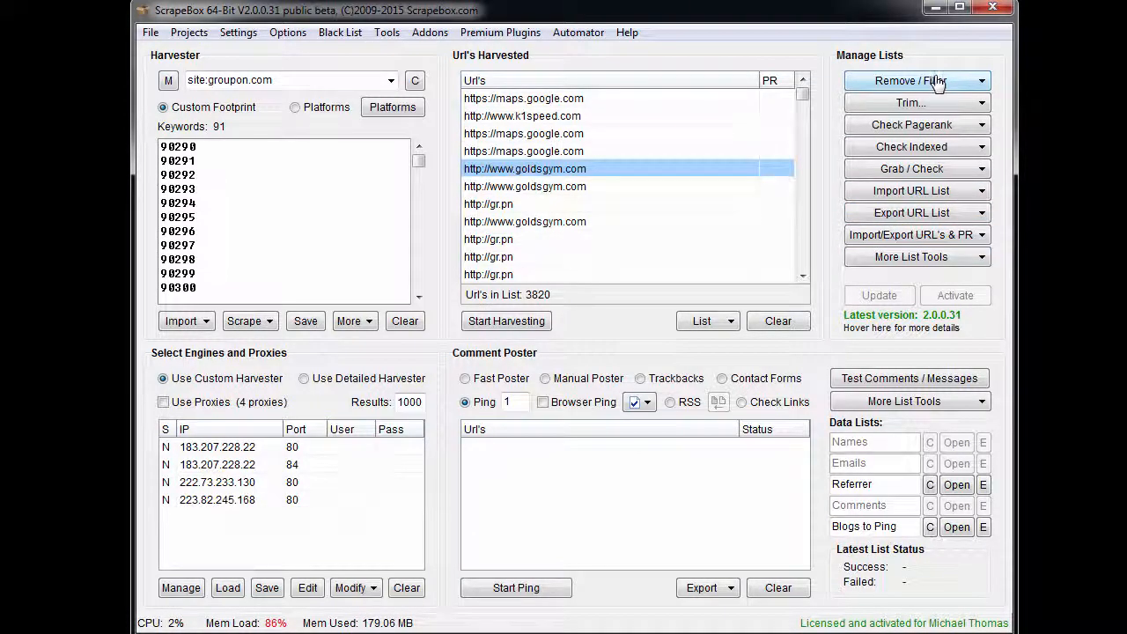
pyautogui.click(910, 81)
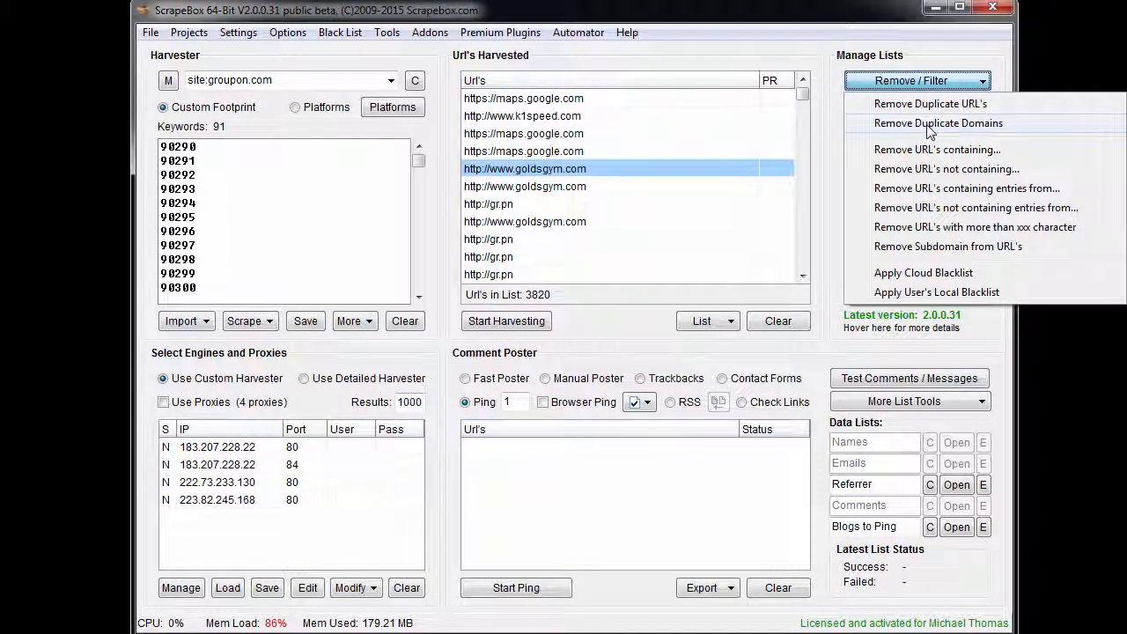
pyautogui.click(928, 126)
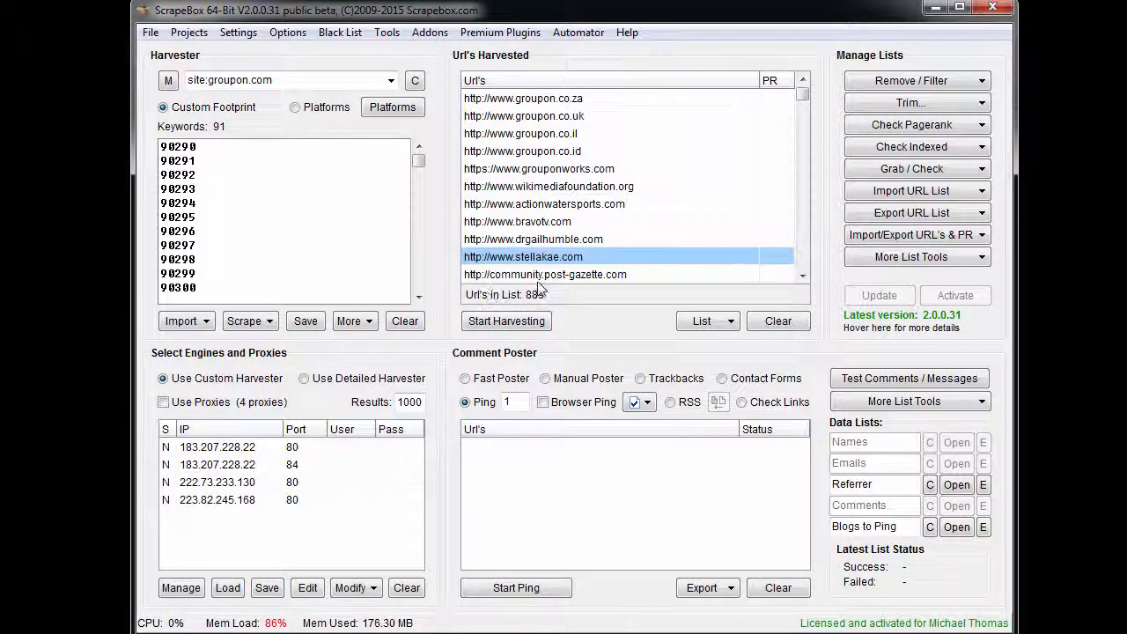
# Look over the Groupon-related entries and sort the harvested URLs in descending alphabetical order
pyautogui.click(589, 169)
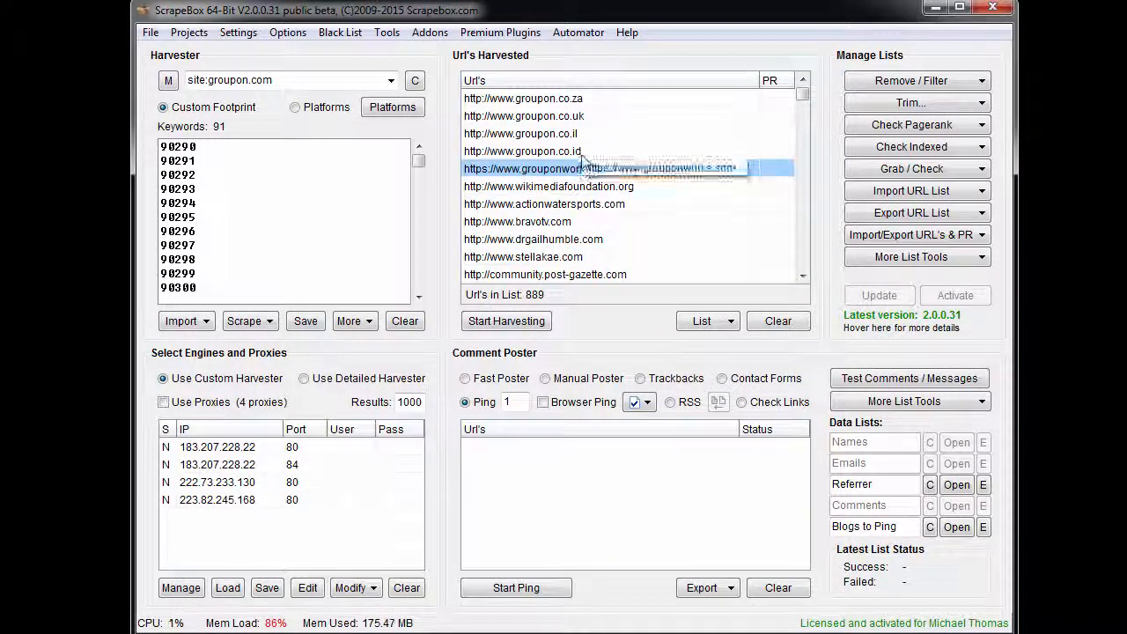
pyautogui.click(588, 152)
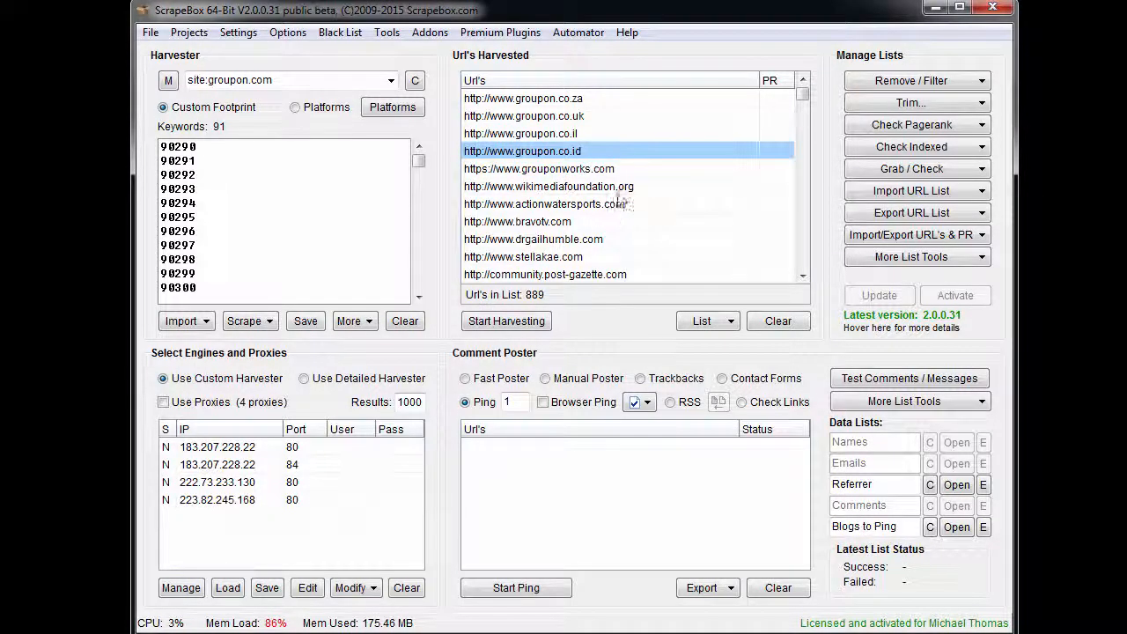
pyautogui.rightClick(564, 151)
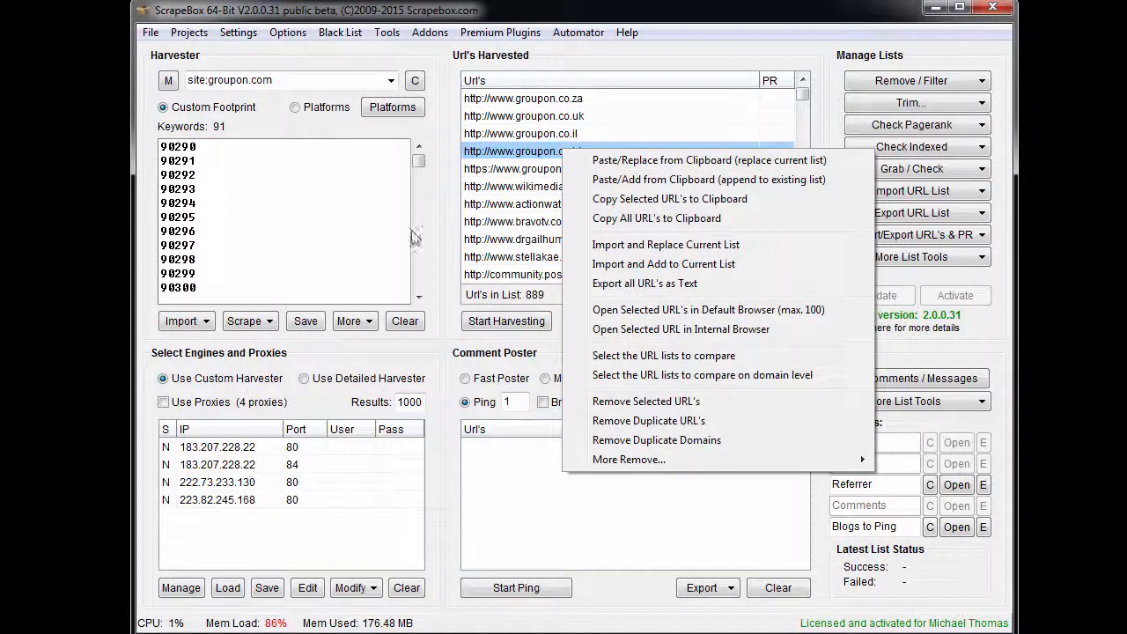
pyautogui.click(518, 186)
pyautogui.click(590, 149)
pyautogui.click(606, 169)
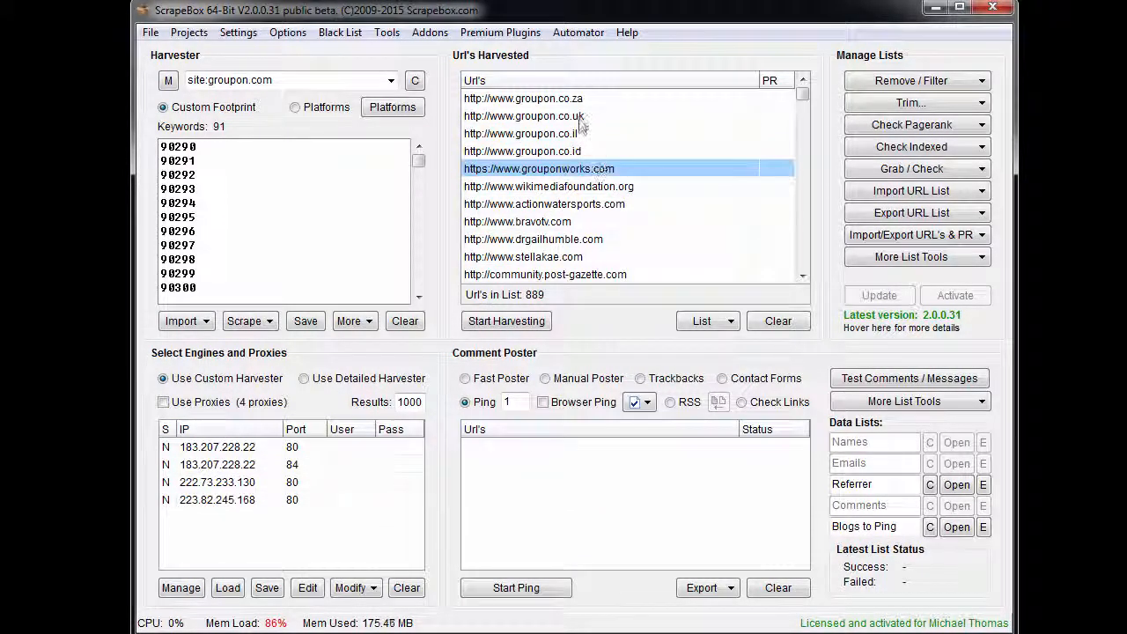
pyautogui.click(588, 81)
pyautogui.click(604, 81)
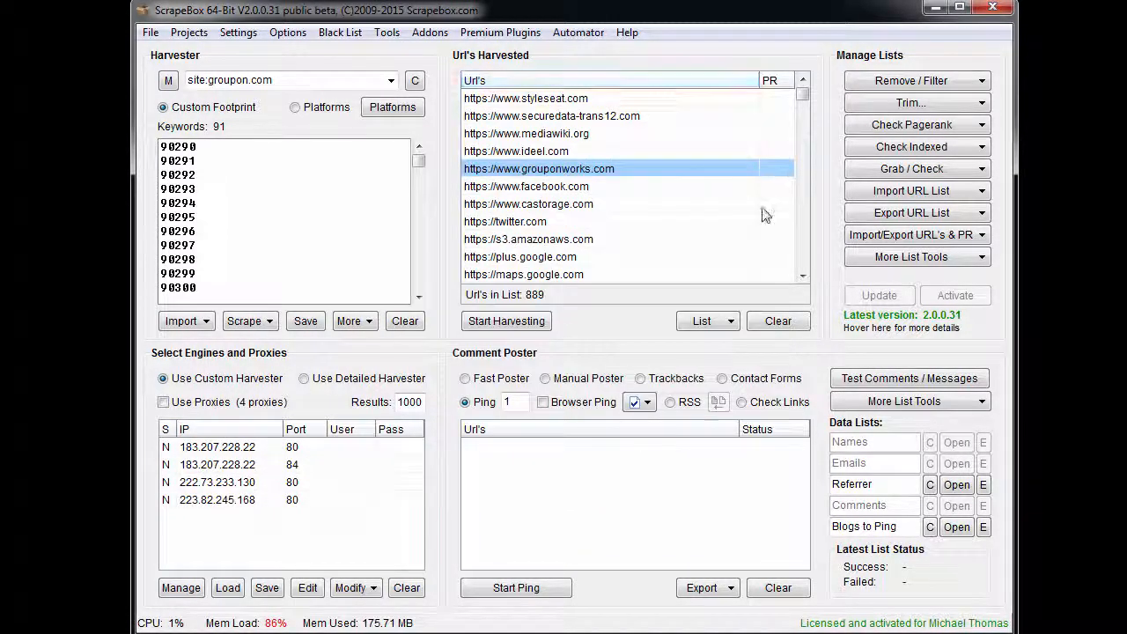
# Select the grouponworks, Facebook, Twitter, Google Plus, Maps, Groups and Amazon S3 entries together and bring up the option to remove selected URLs
pyautogui.click(618, 205)
pyautogui.click(708, 150)
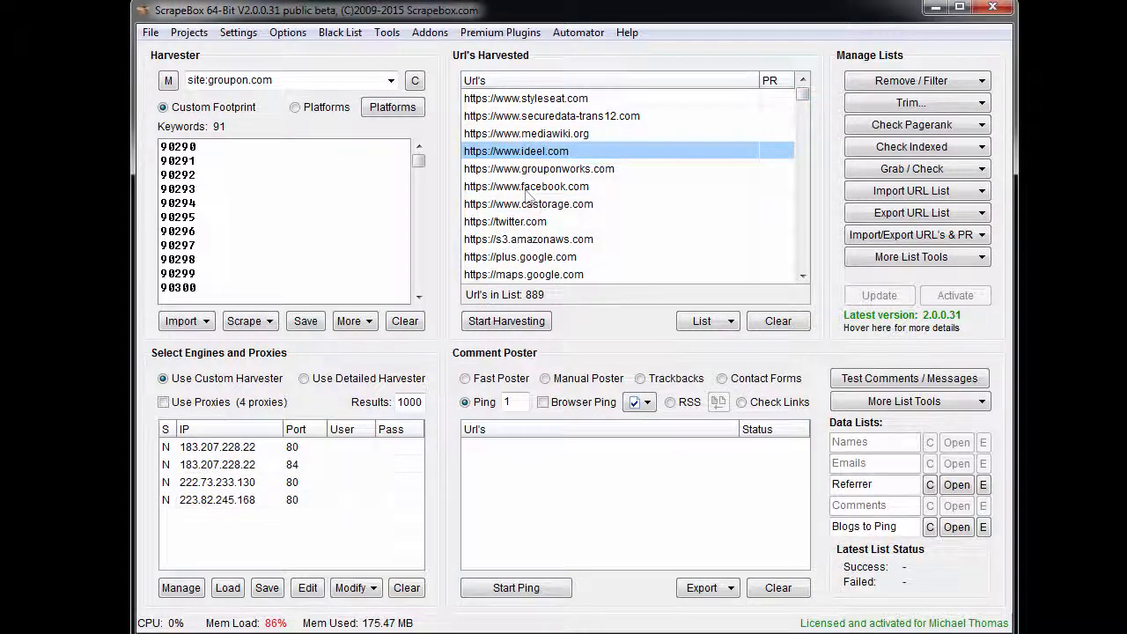
pyautogui.click(586, 239)
pyautogui.click(581, 186)
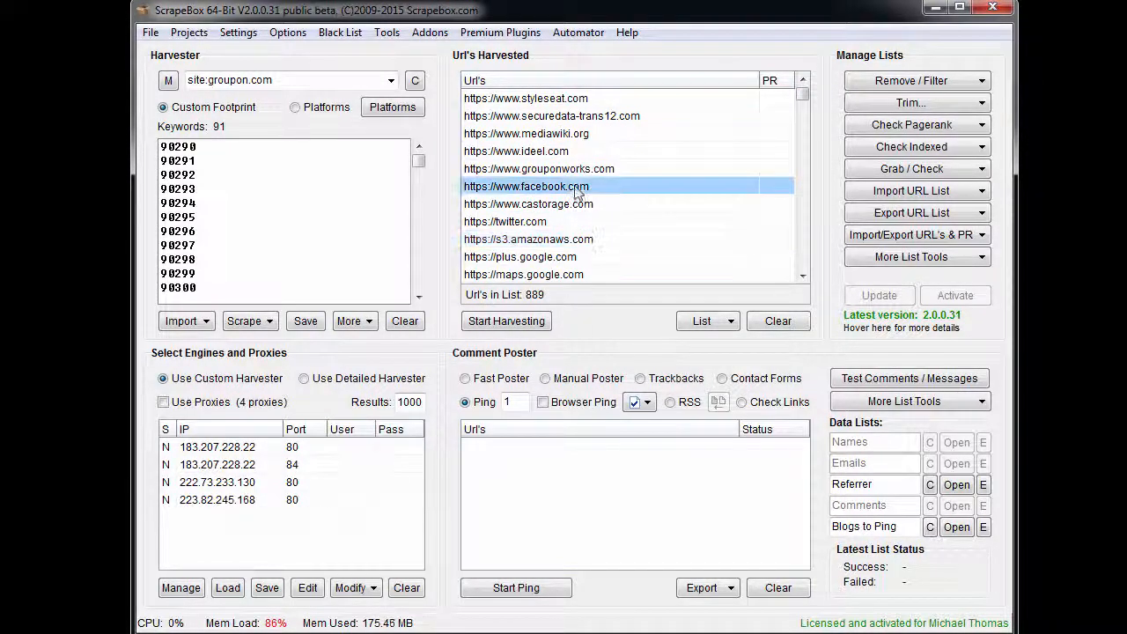
pyautogui.keyDown('shift'); pyautogui.click(583, 169); pyautogui.keyUp('shift')
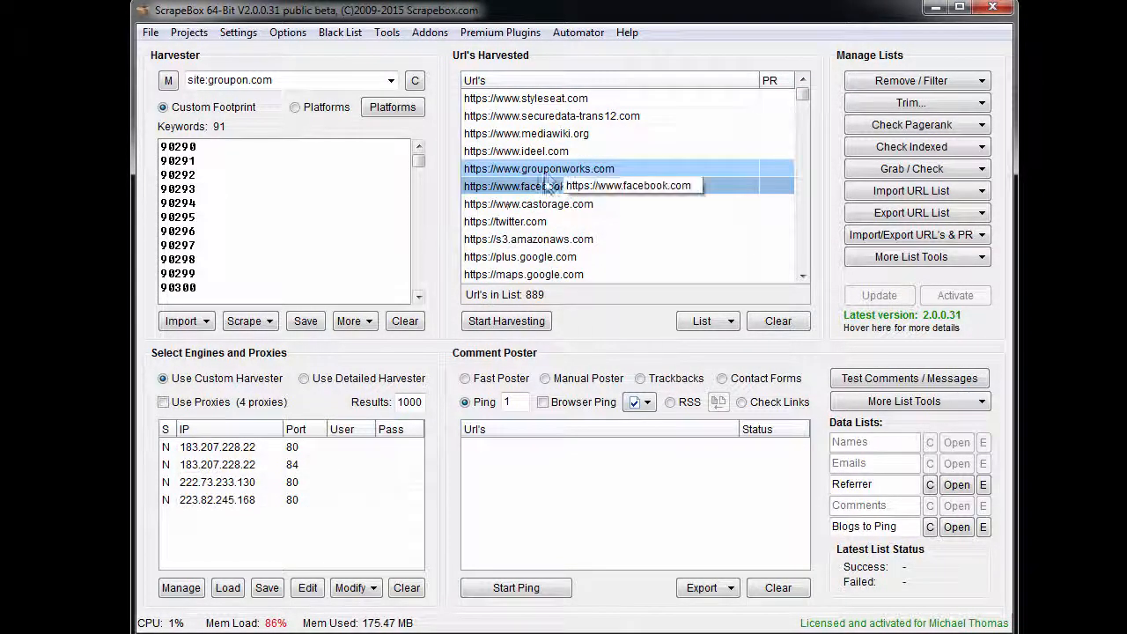
pyautogui.keyDown('ctrl'); pyautogui.click(566, 275); pyautogui.keyUp('ctrl')
pyautogui.keyDown('ctrl'); pyautogui.click(568, 256); pyautogui.keyUp('ctrl')
pyautogui.keyDown('ctrl'); pyautogui.click(568, 240); pyautogui.keyUp('ctrl')
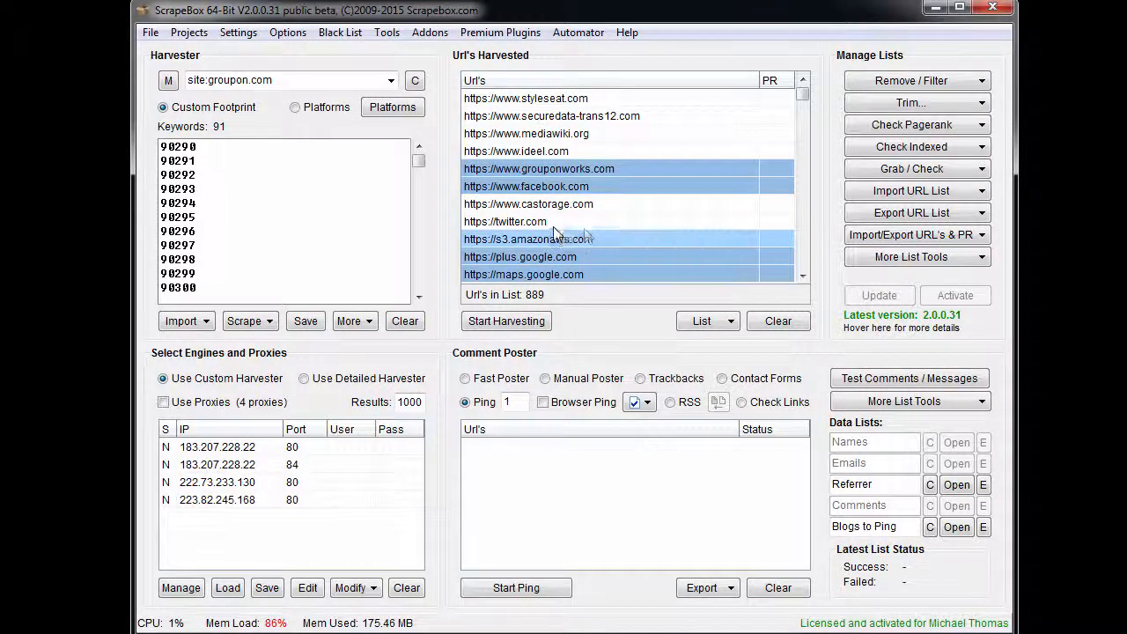
pyautogui.keyDown('ctrl'); pyautogui.click(560, 222); pyautogui.keyUp('ctrl')
pyautogui.scroll(-2, 556, 212)
pyautogui.keyDown('ctrl'); pyautogui.click(555, 187); pyautogui.keyUp('ctrl')
pyautogui.keyDown('ctrl'); pyautogui.click(559, 204); pyautogui.keyUp('ctrl')
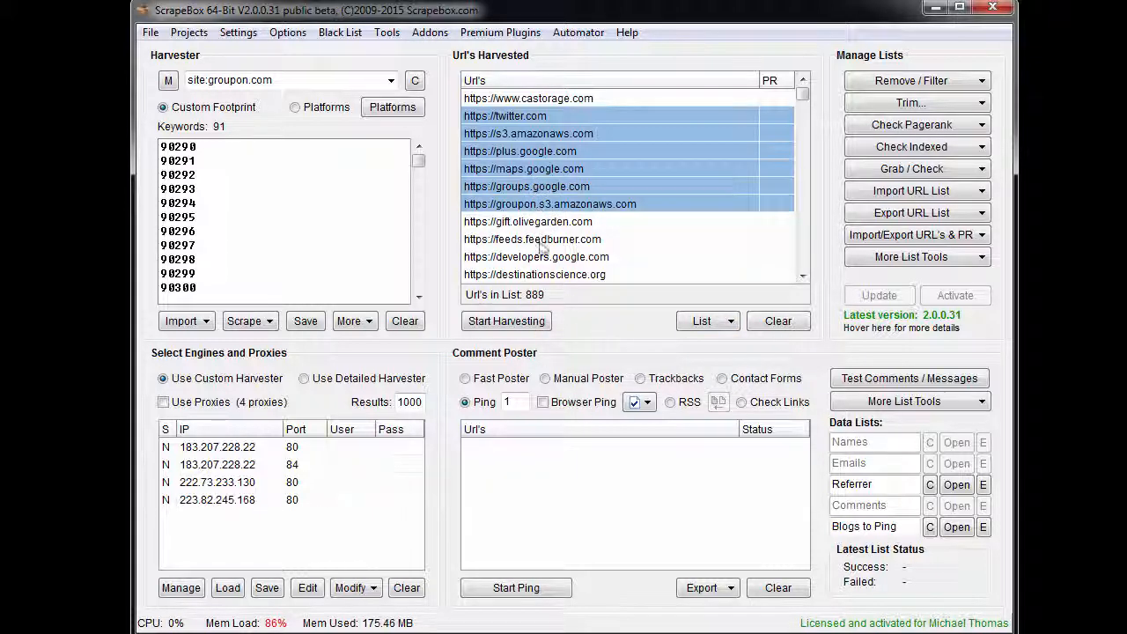
pyautogui.rightClick(511, 155)
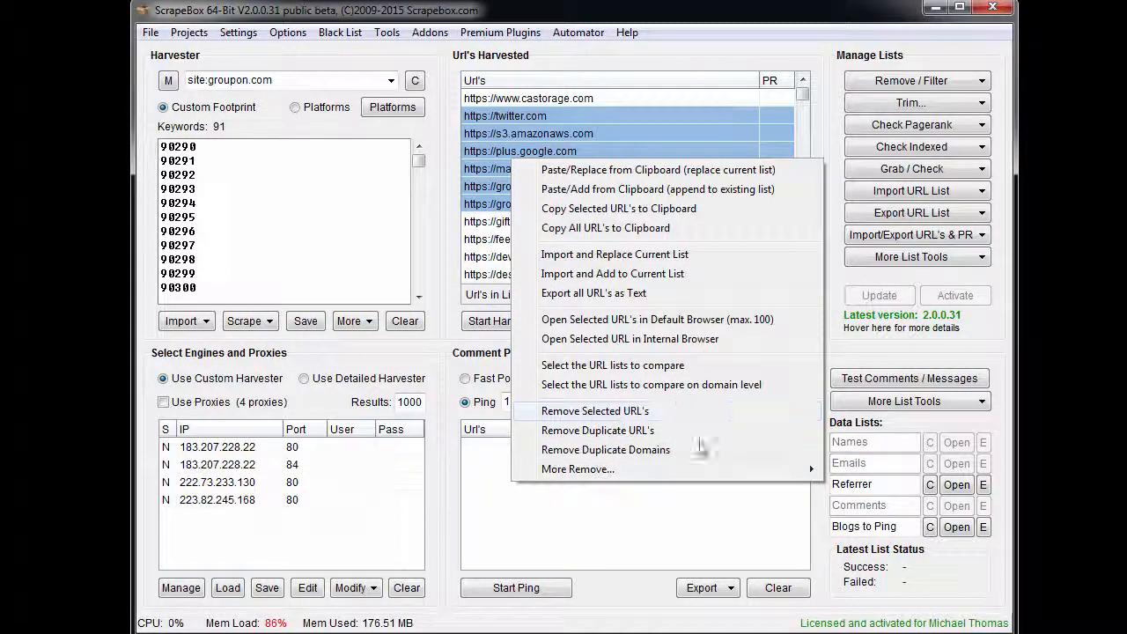
pyautogui.click(526, 135)
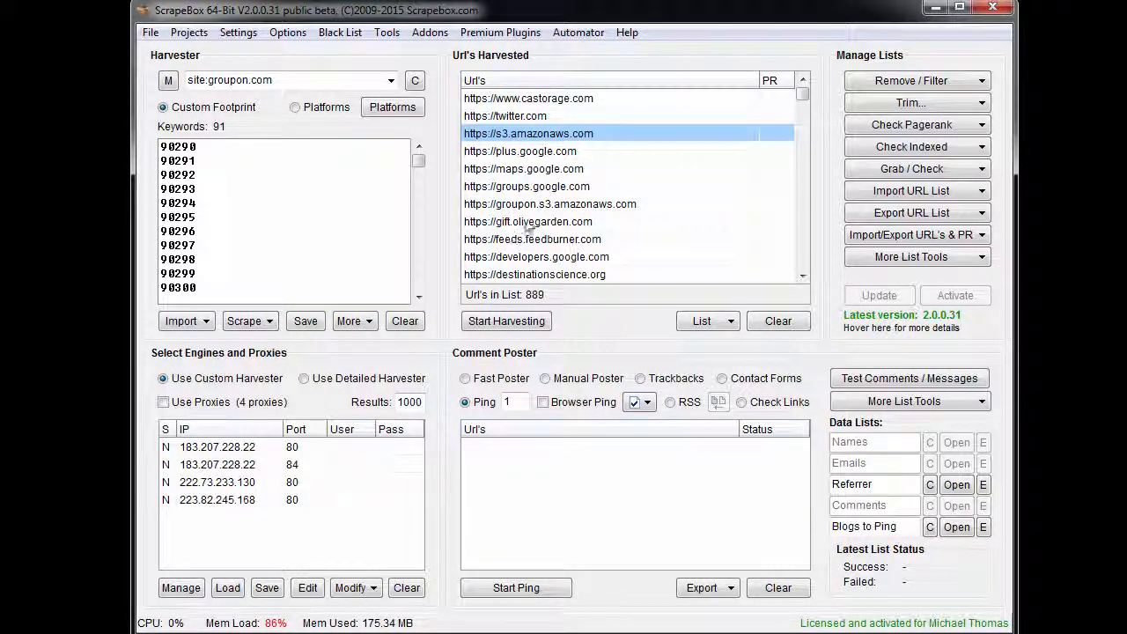
# Examine the remaining https entries and the first http domains in the sorted list for non-business sites
pyautogui.click(582, 274)
pyautogui.click(576, 186)
pyautogui.click(572, 130)
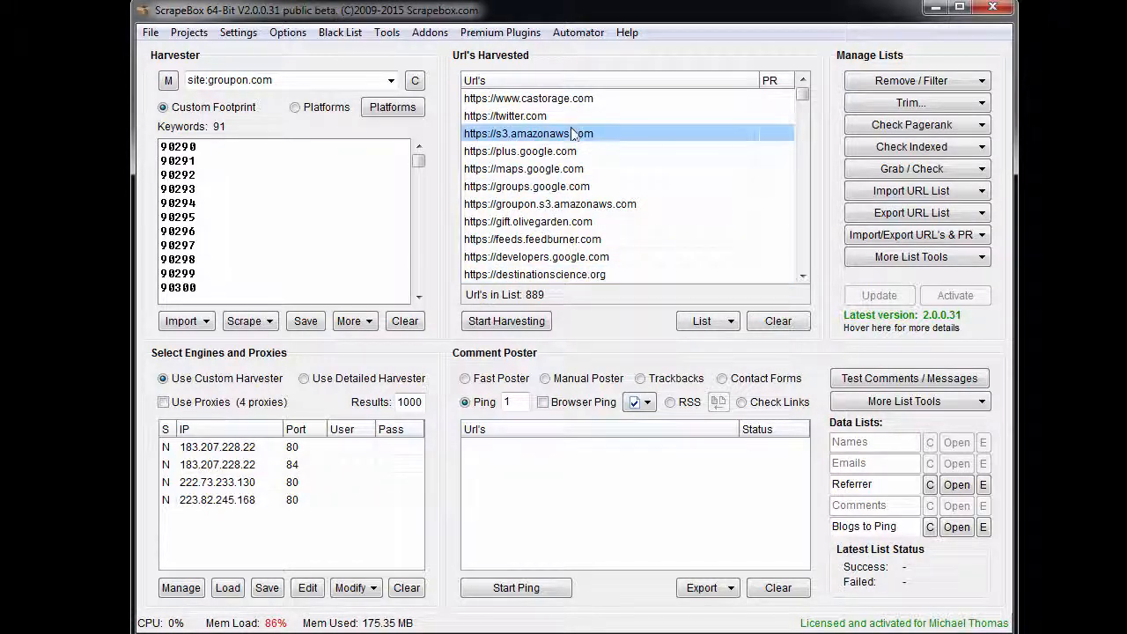
pyautogui.click(560, 186)
pyautogui.click(564, 238)
pyautogui.click(557, 273)
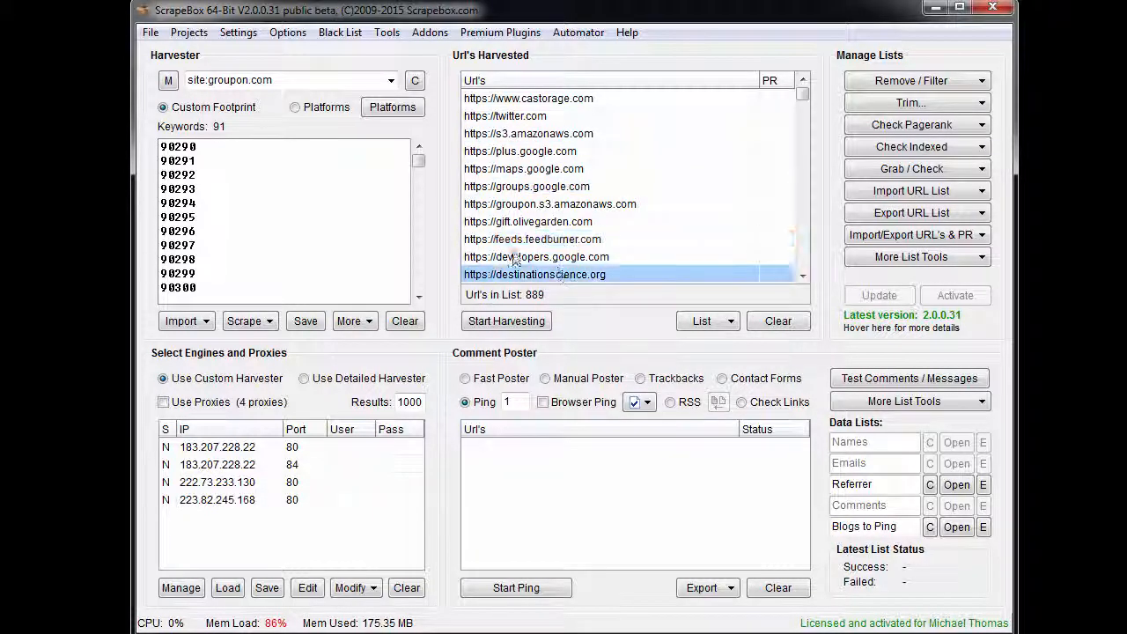
pyautogui.scroll(-3, 520, 257)
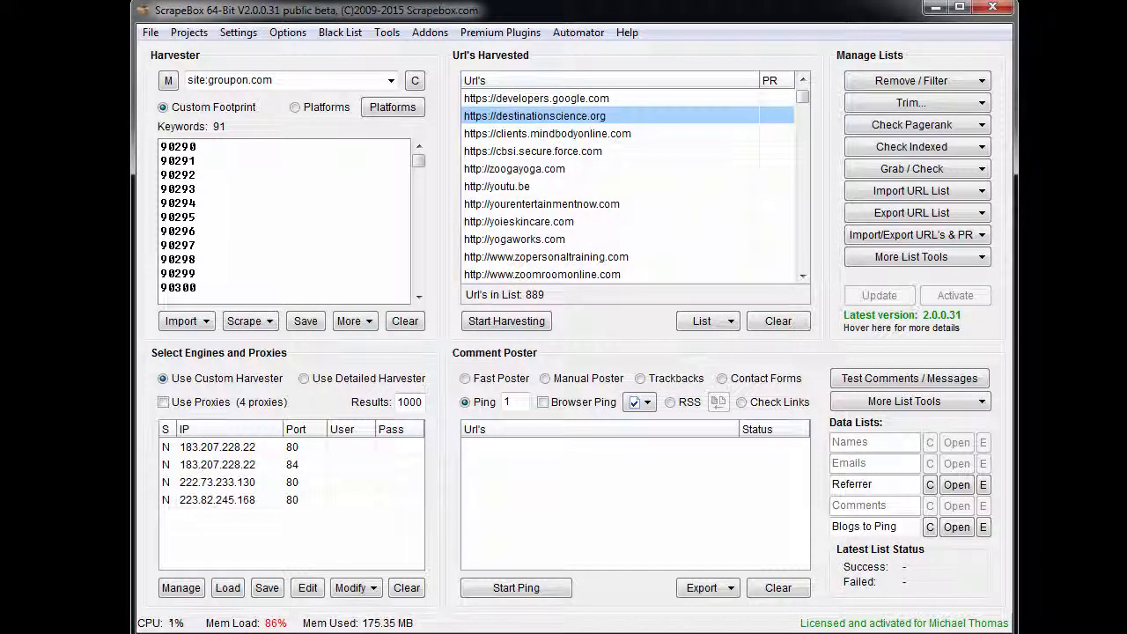